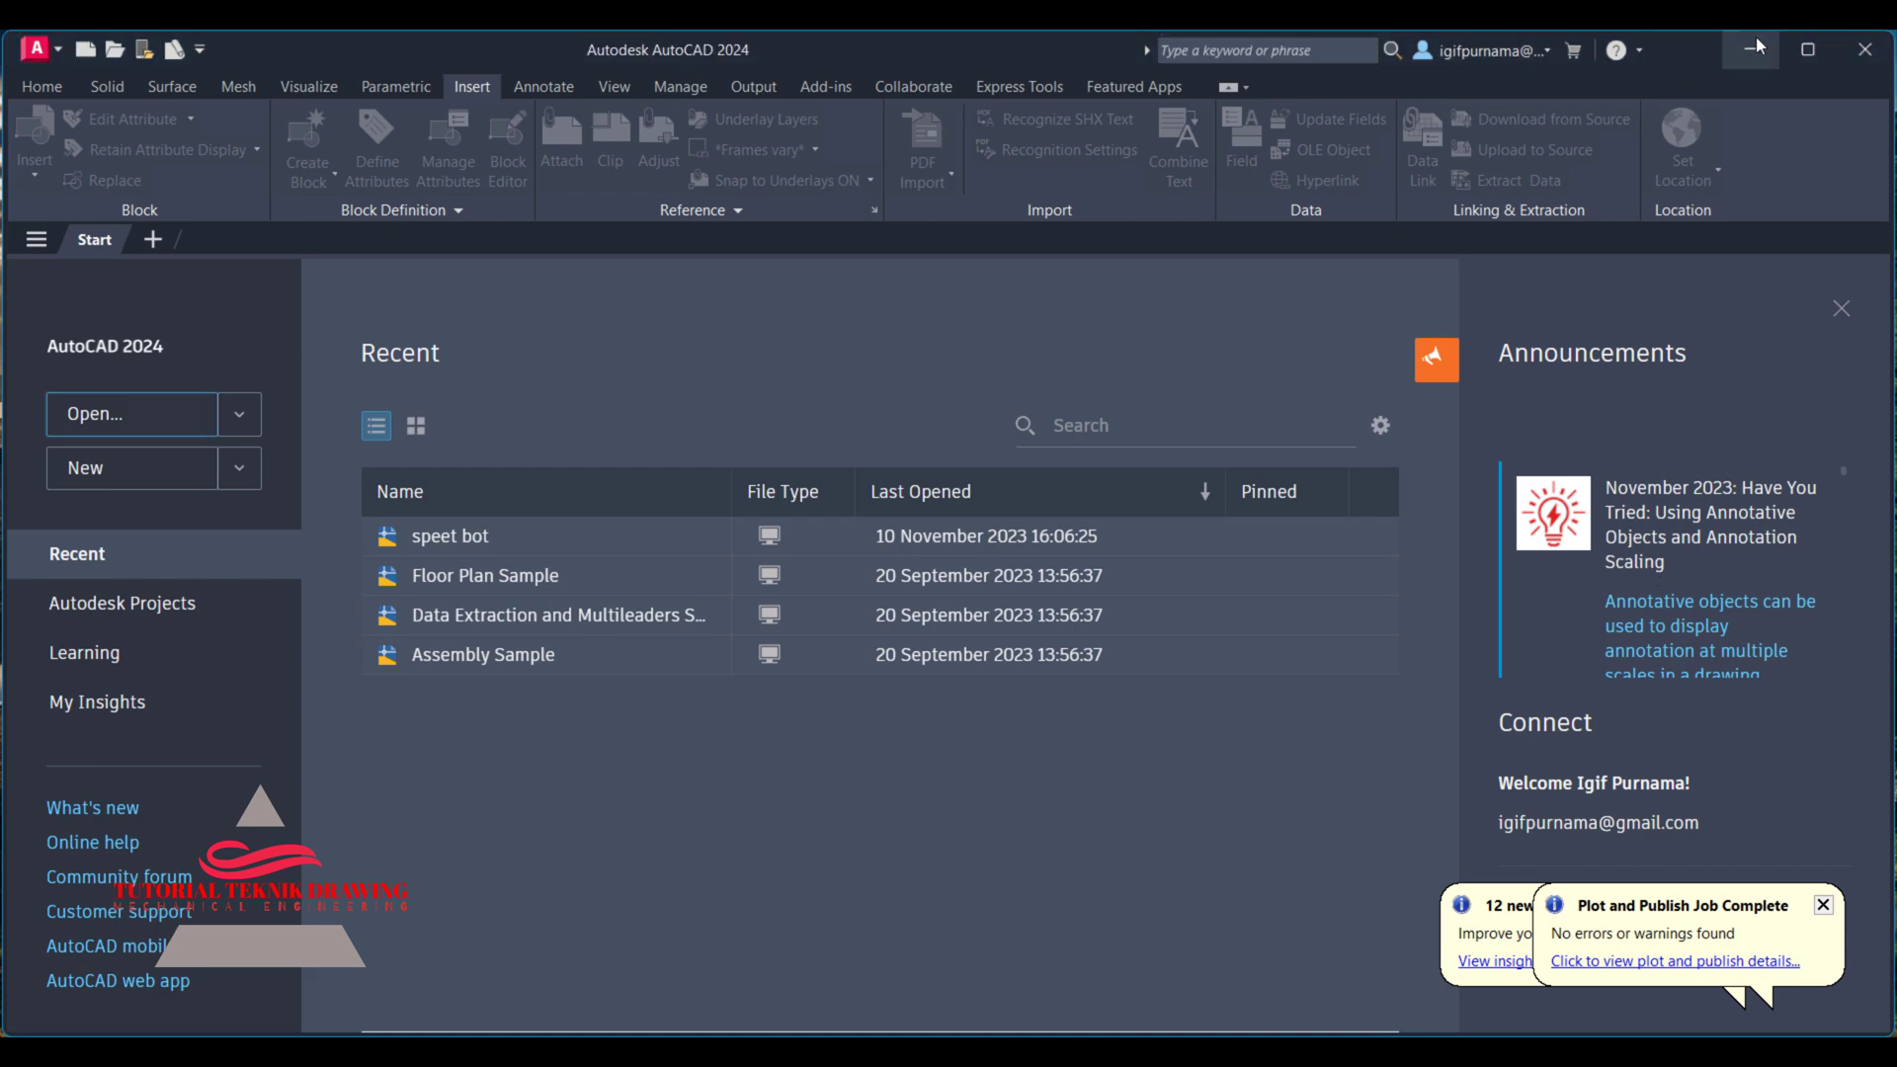
Step: Restore down the AutoCAD 2024 start screen window so the desktop shortcuts can be reached
double_click(1709, 47)
Step: Review the speet bot-Layout1.pdf boat drawing in Edge from the desktop, then minimize Edge
key("super+d")
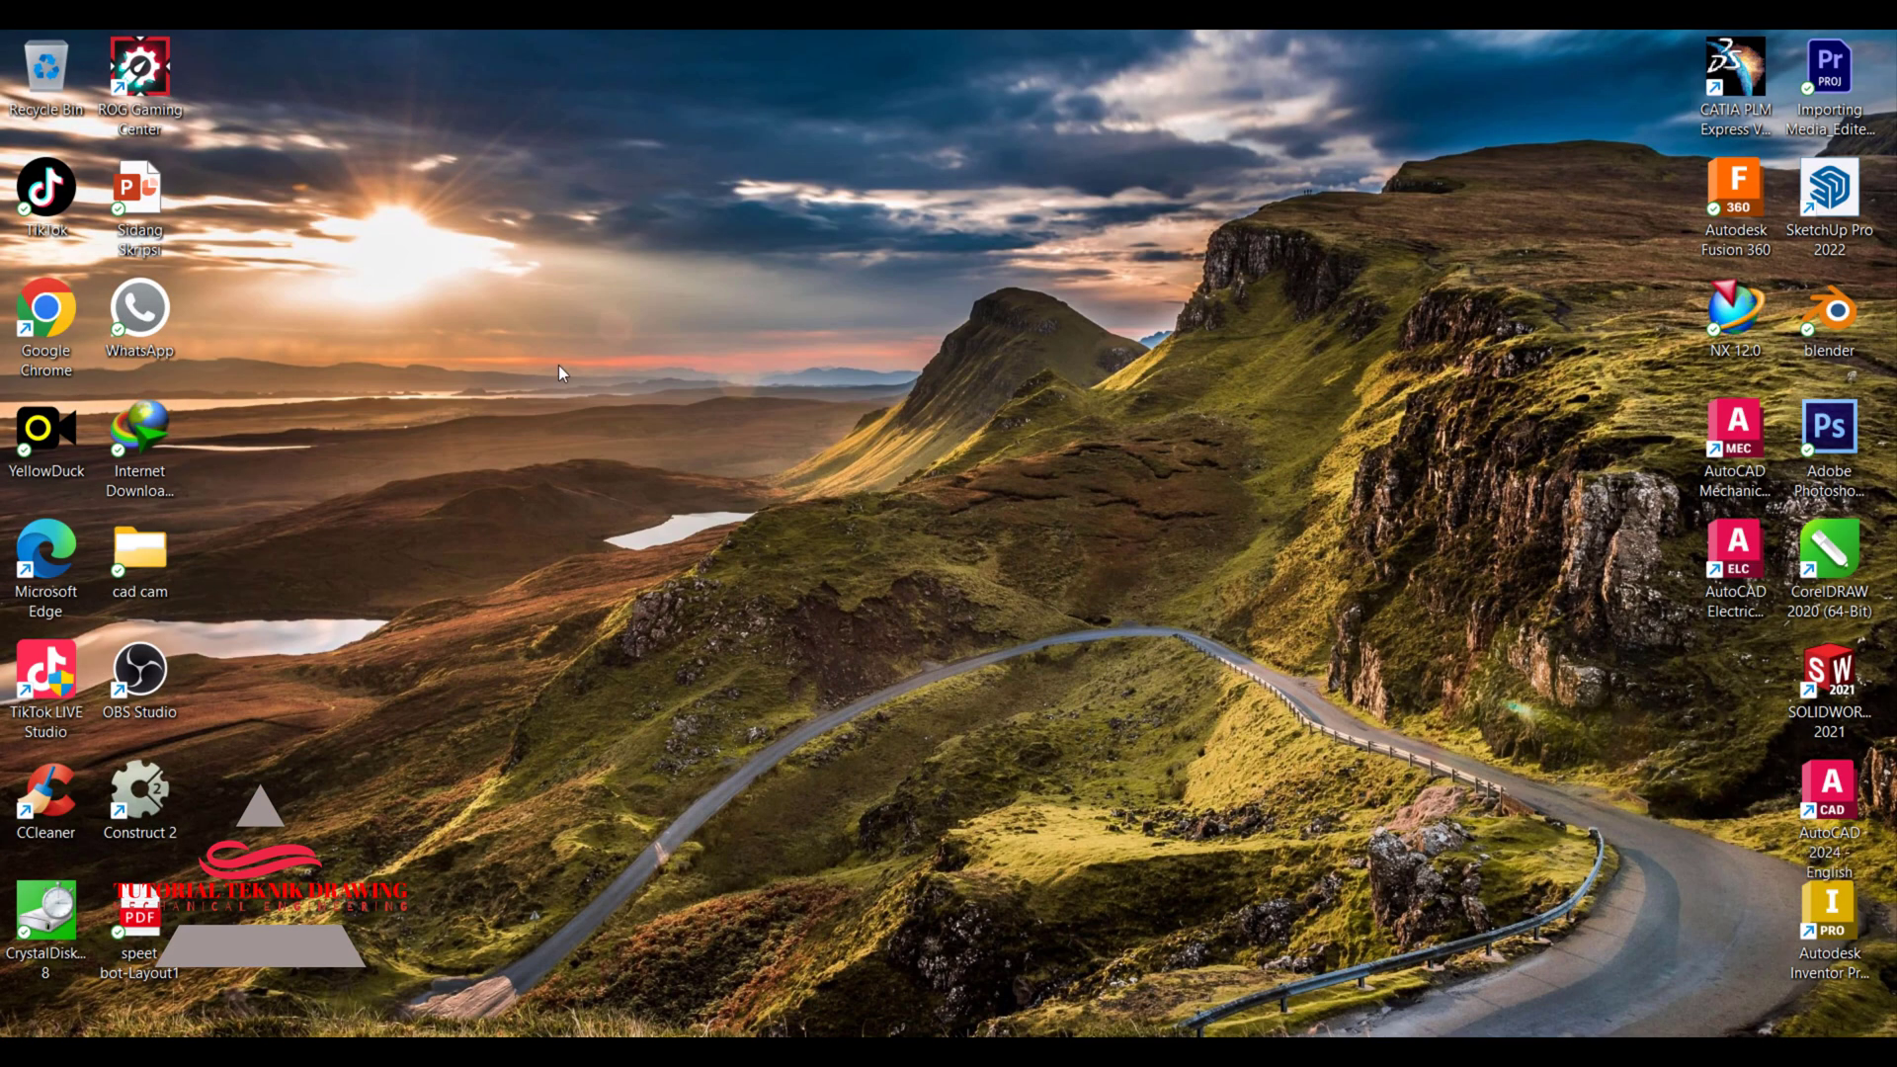
right_click(559, 364)
left_click(648, 466)
double_click(149, 939)
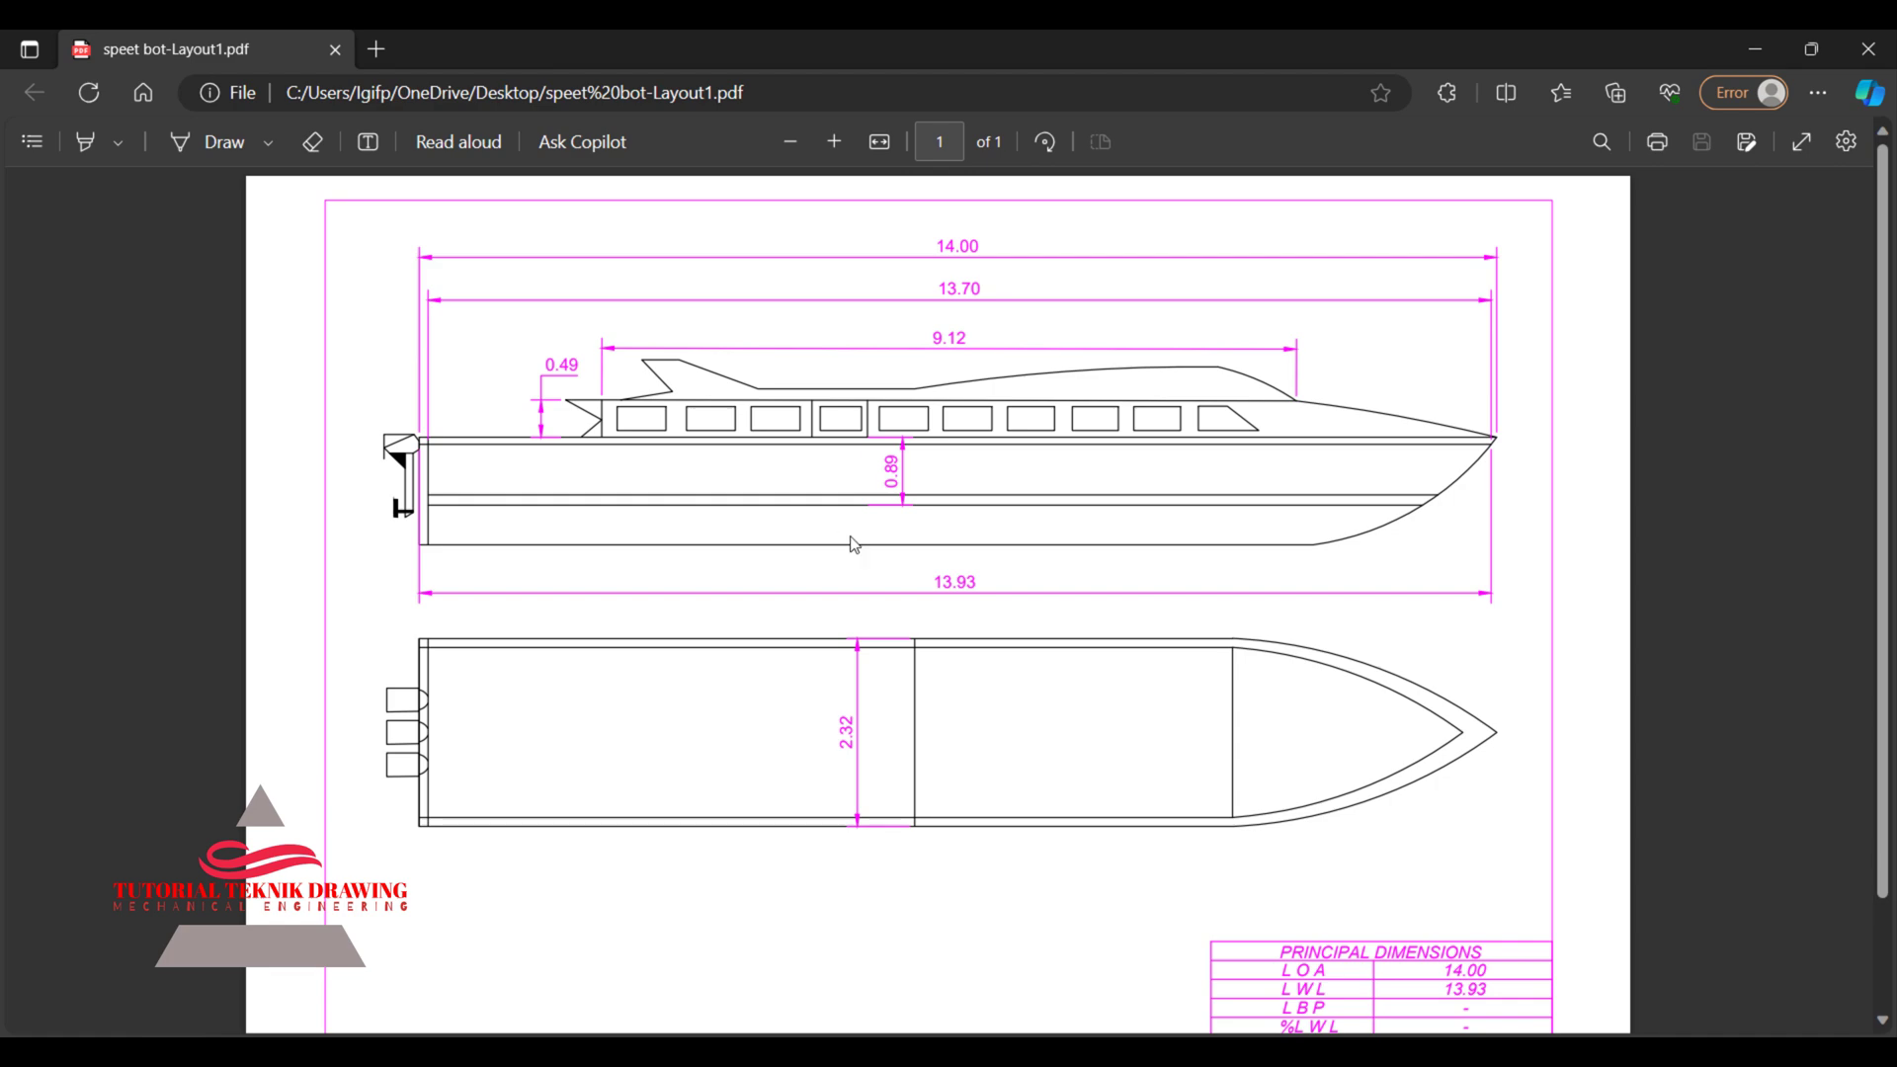
left_click(1754, 48)
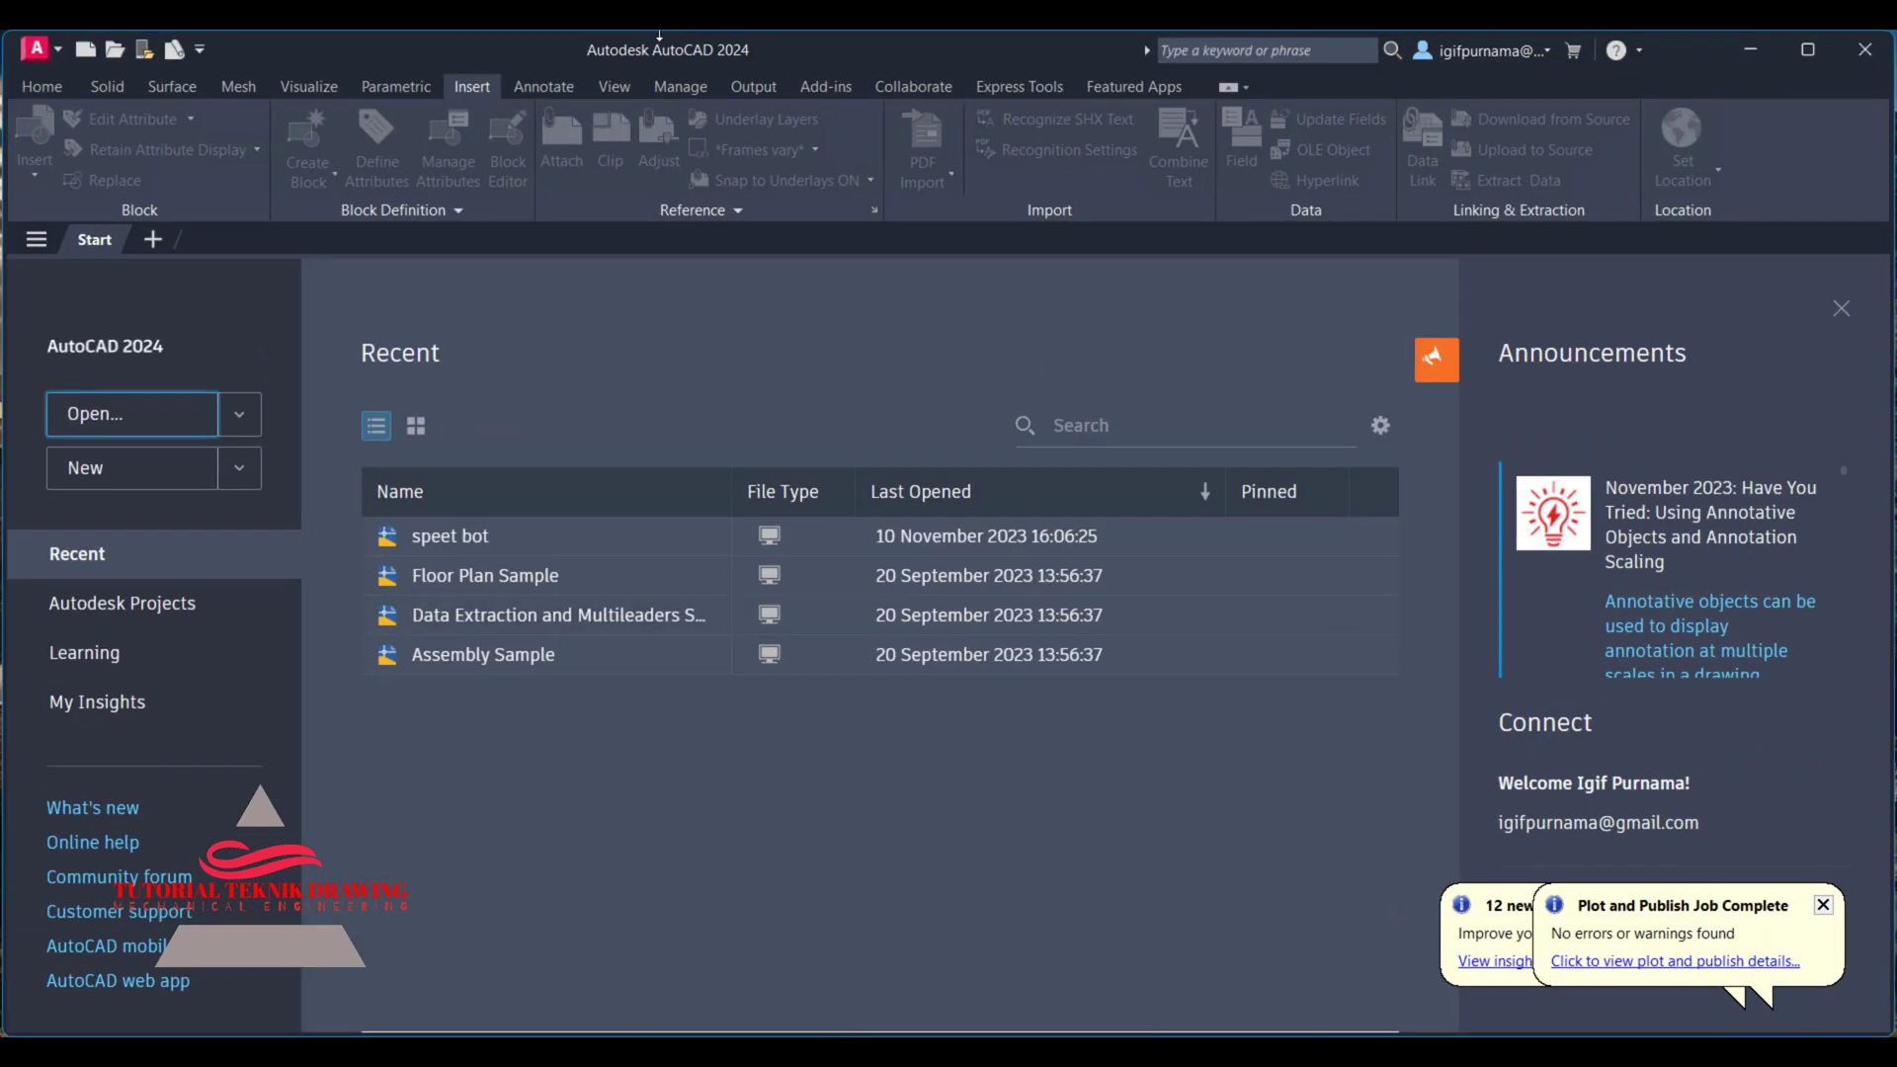
Step: Start new blank Drawing2 and load speet bot-Layout1.pdf through Insert > PDF Import
left_click(91, 469)
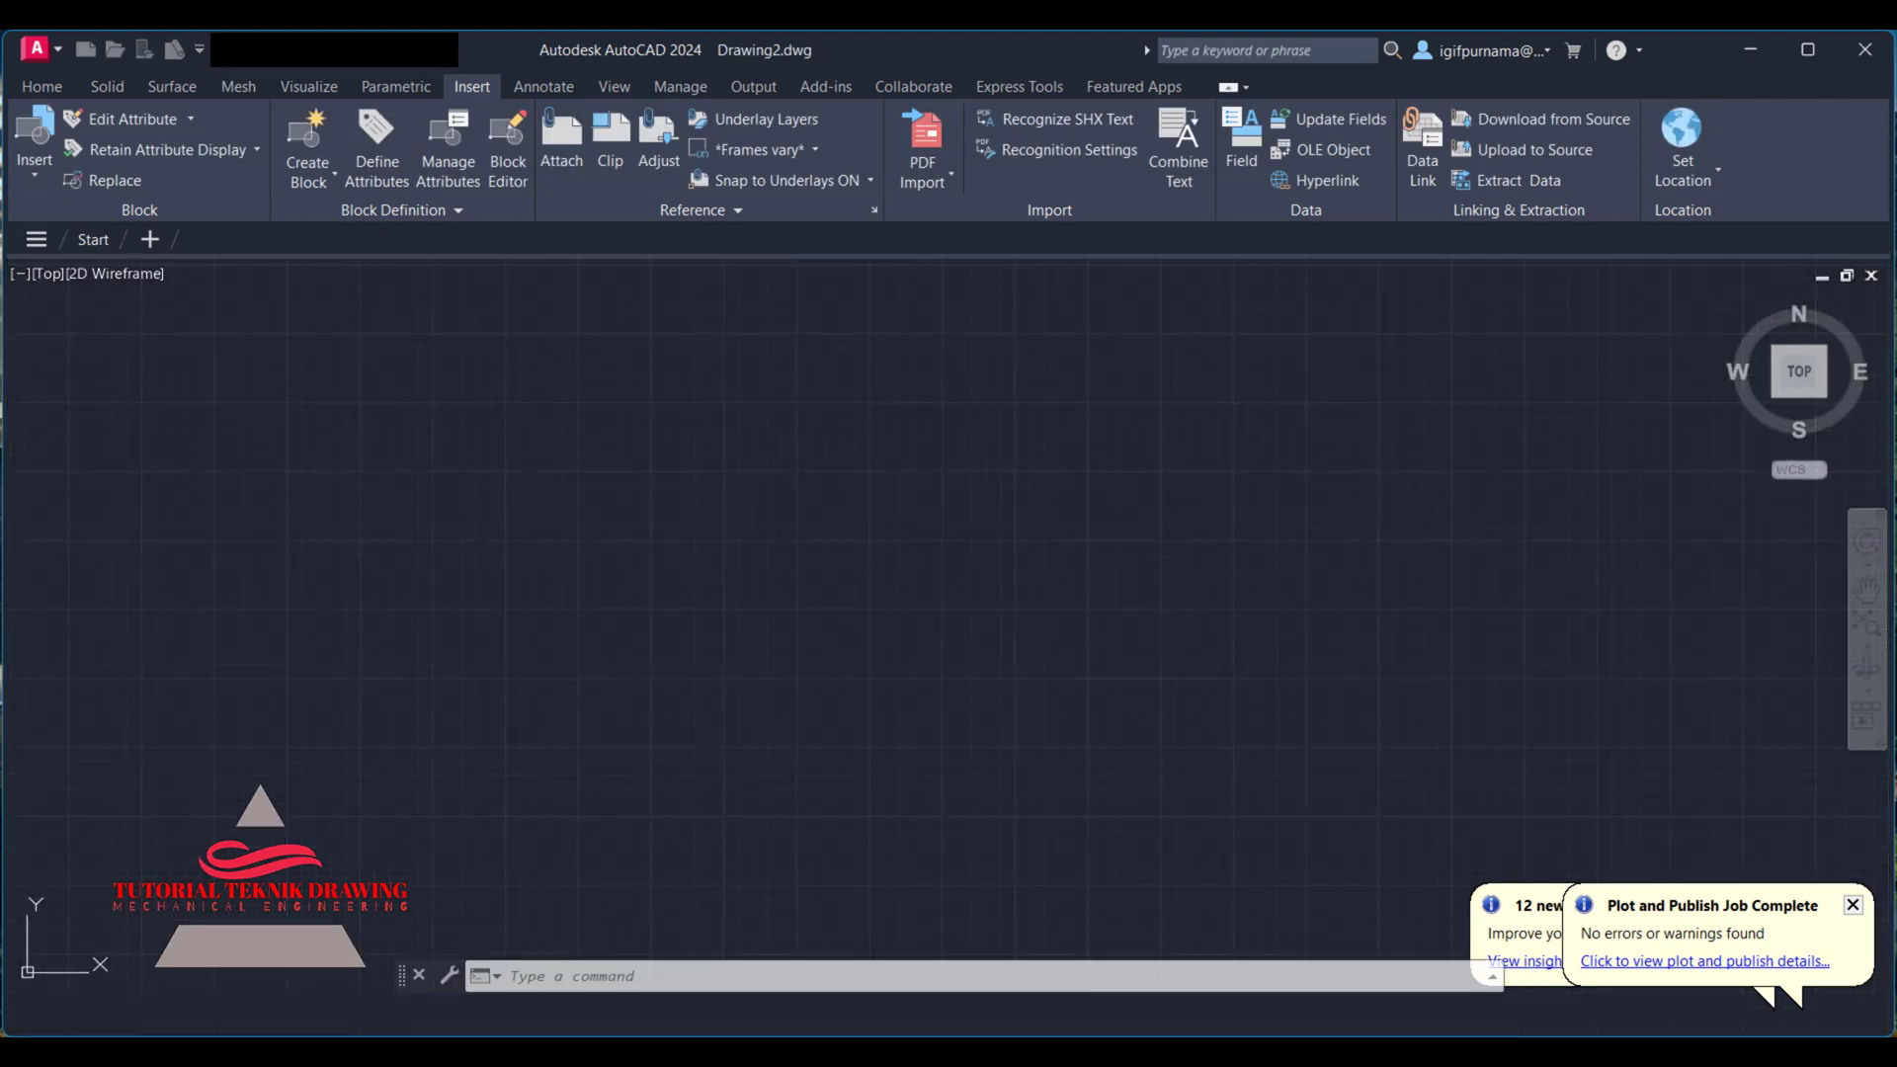
left_click(63, 85)
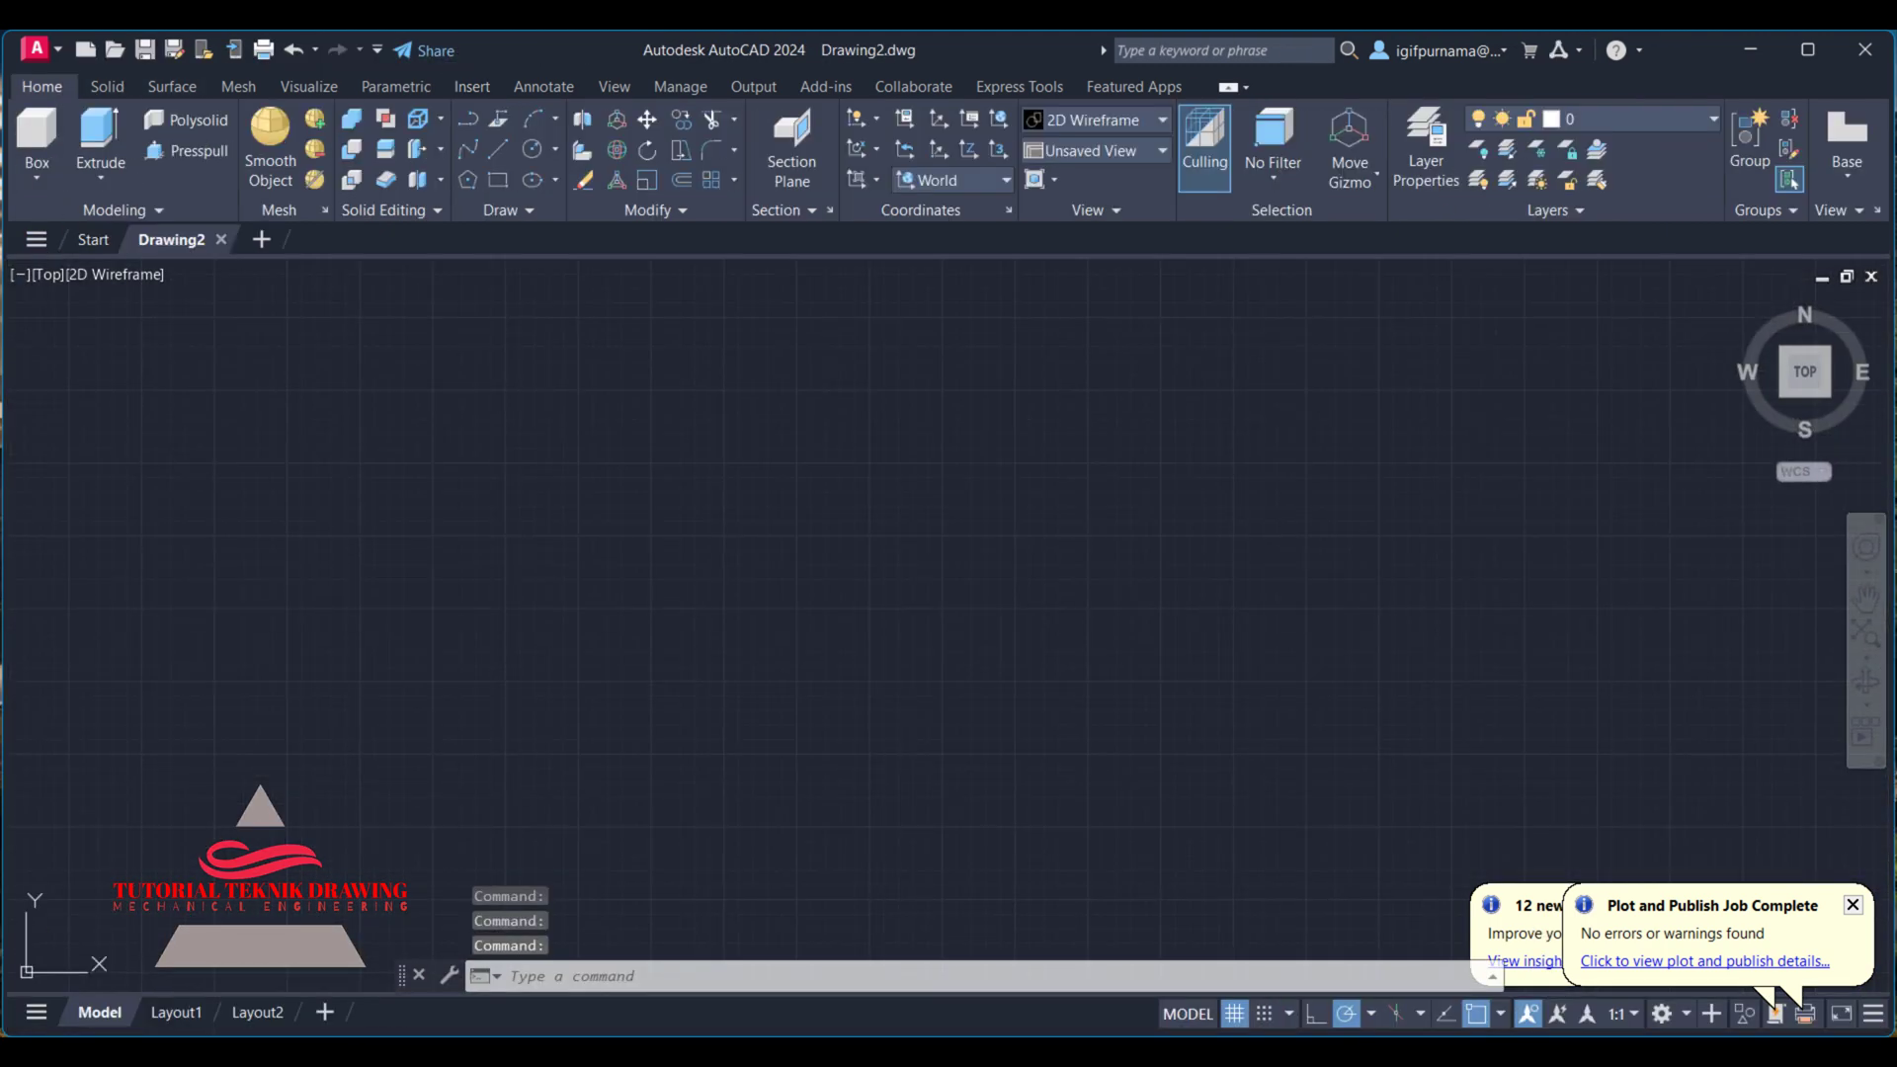
left_click(477, 87)
left_click(926, 185)
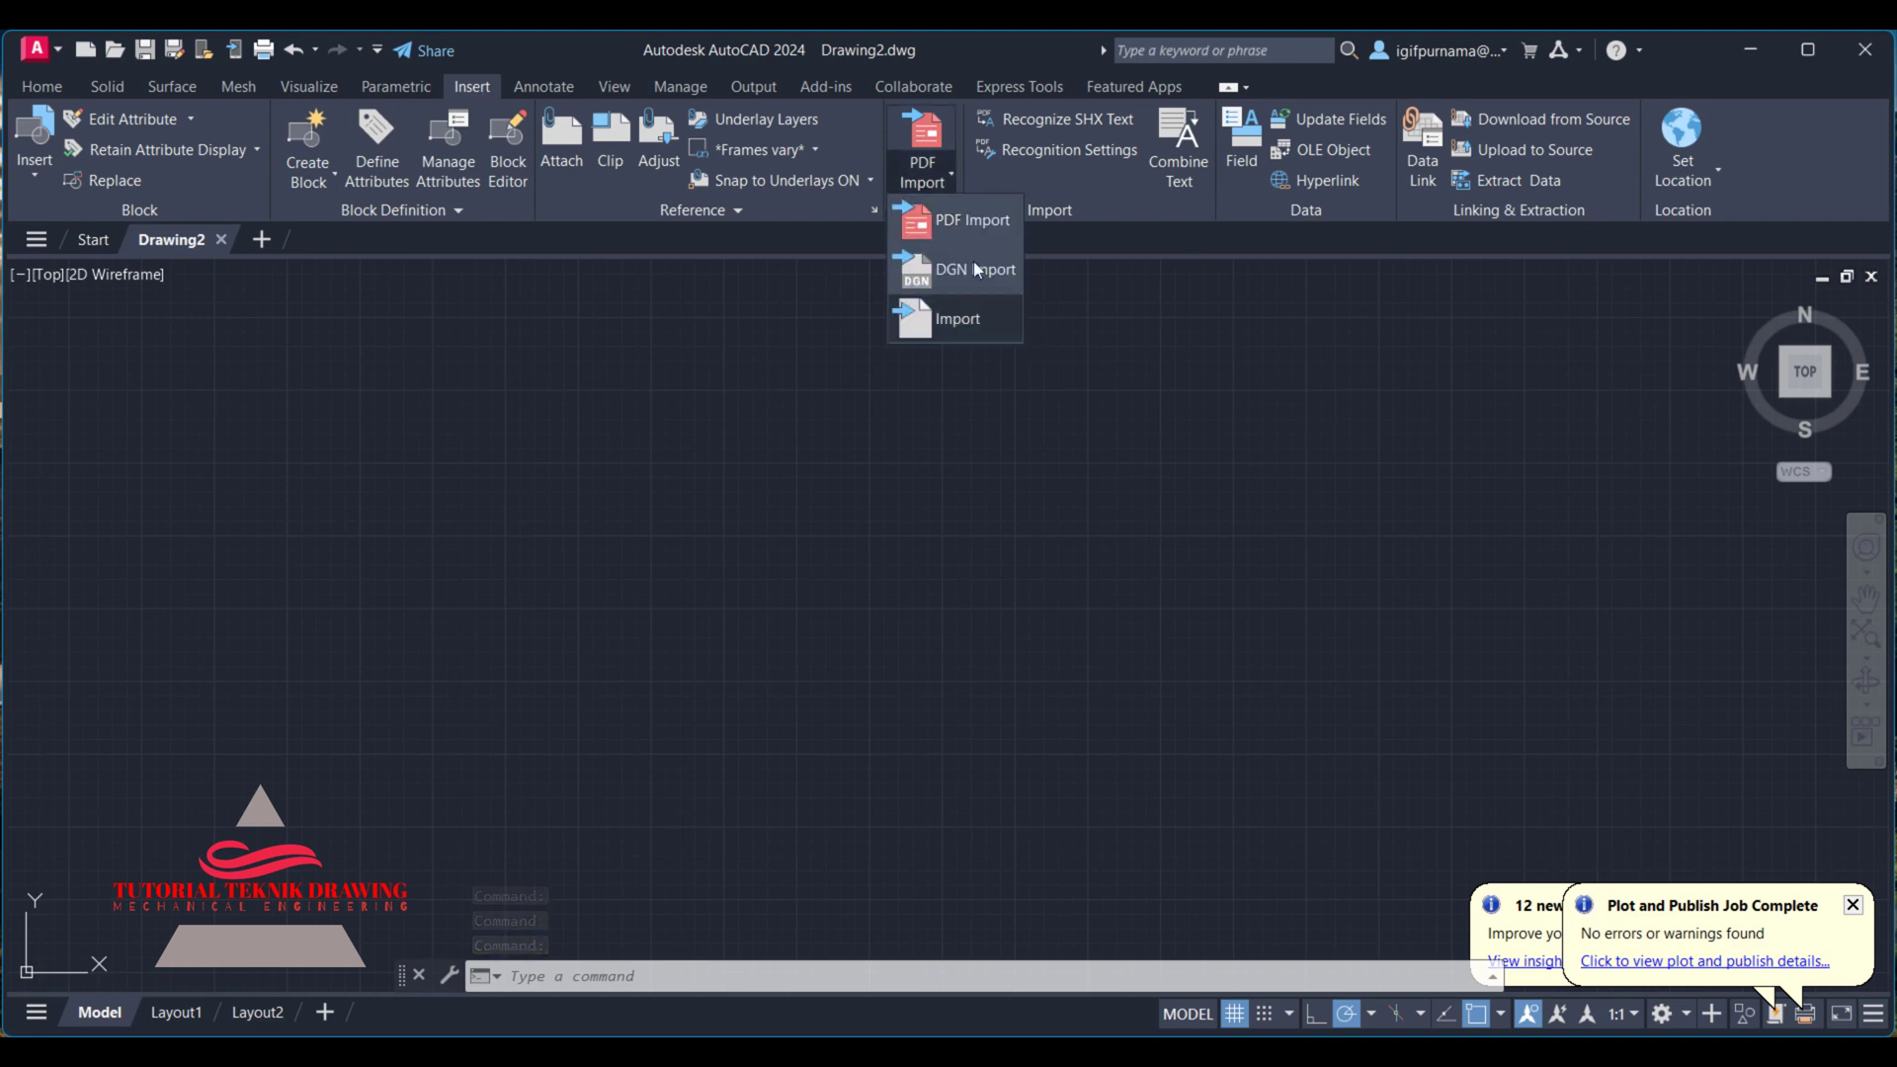
left_click(962, 235)
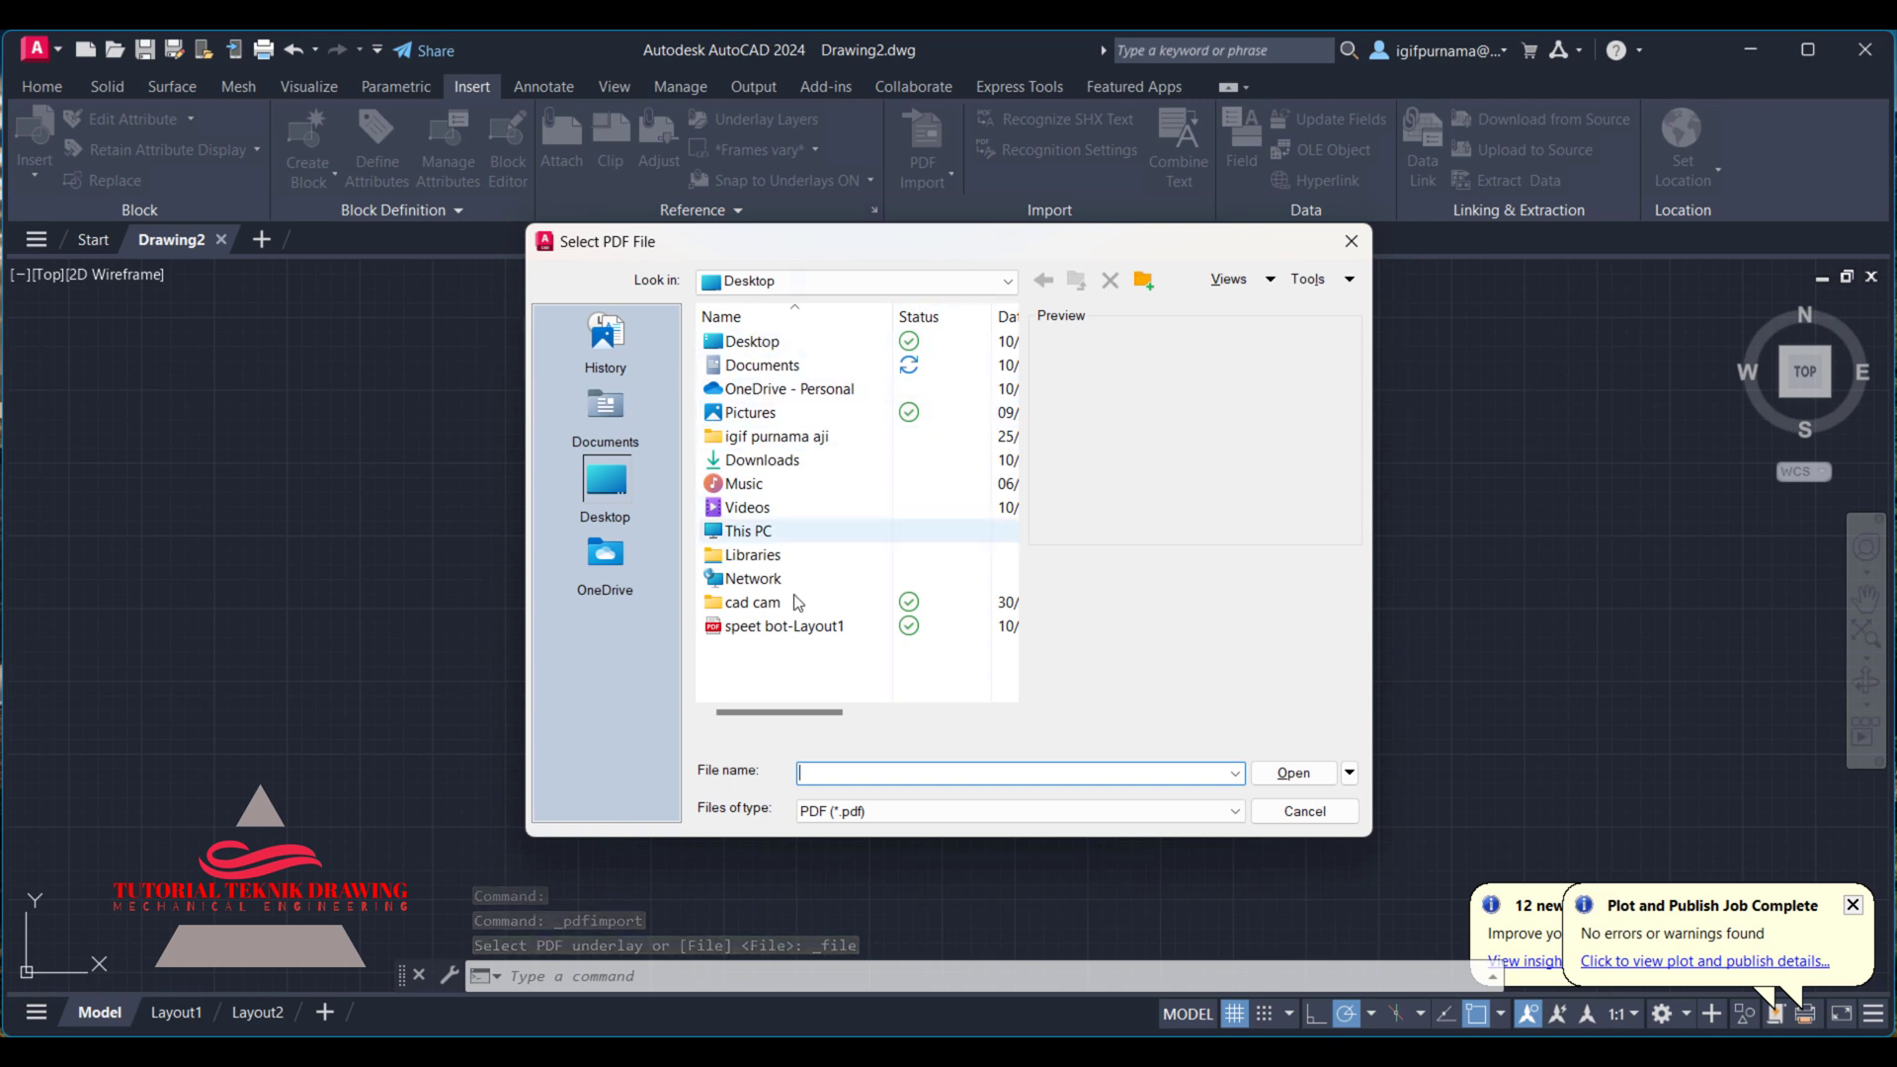
left_click(783, 625)
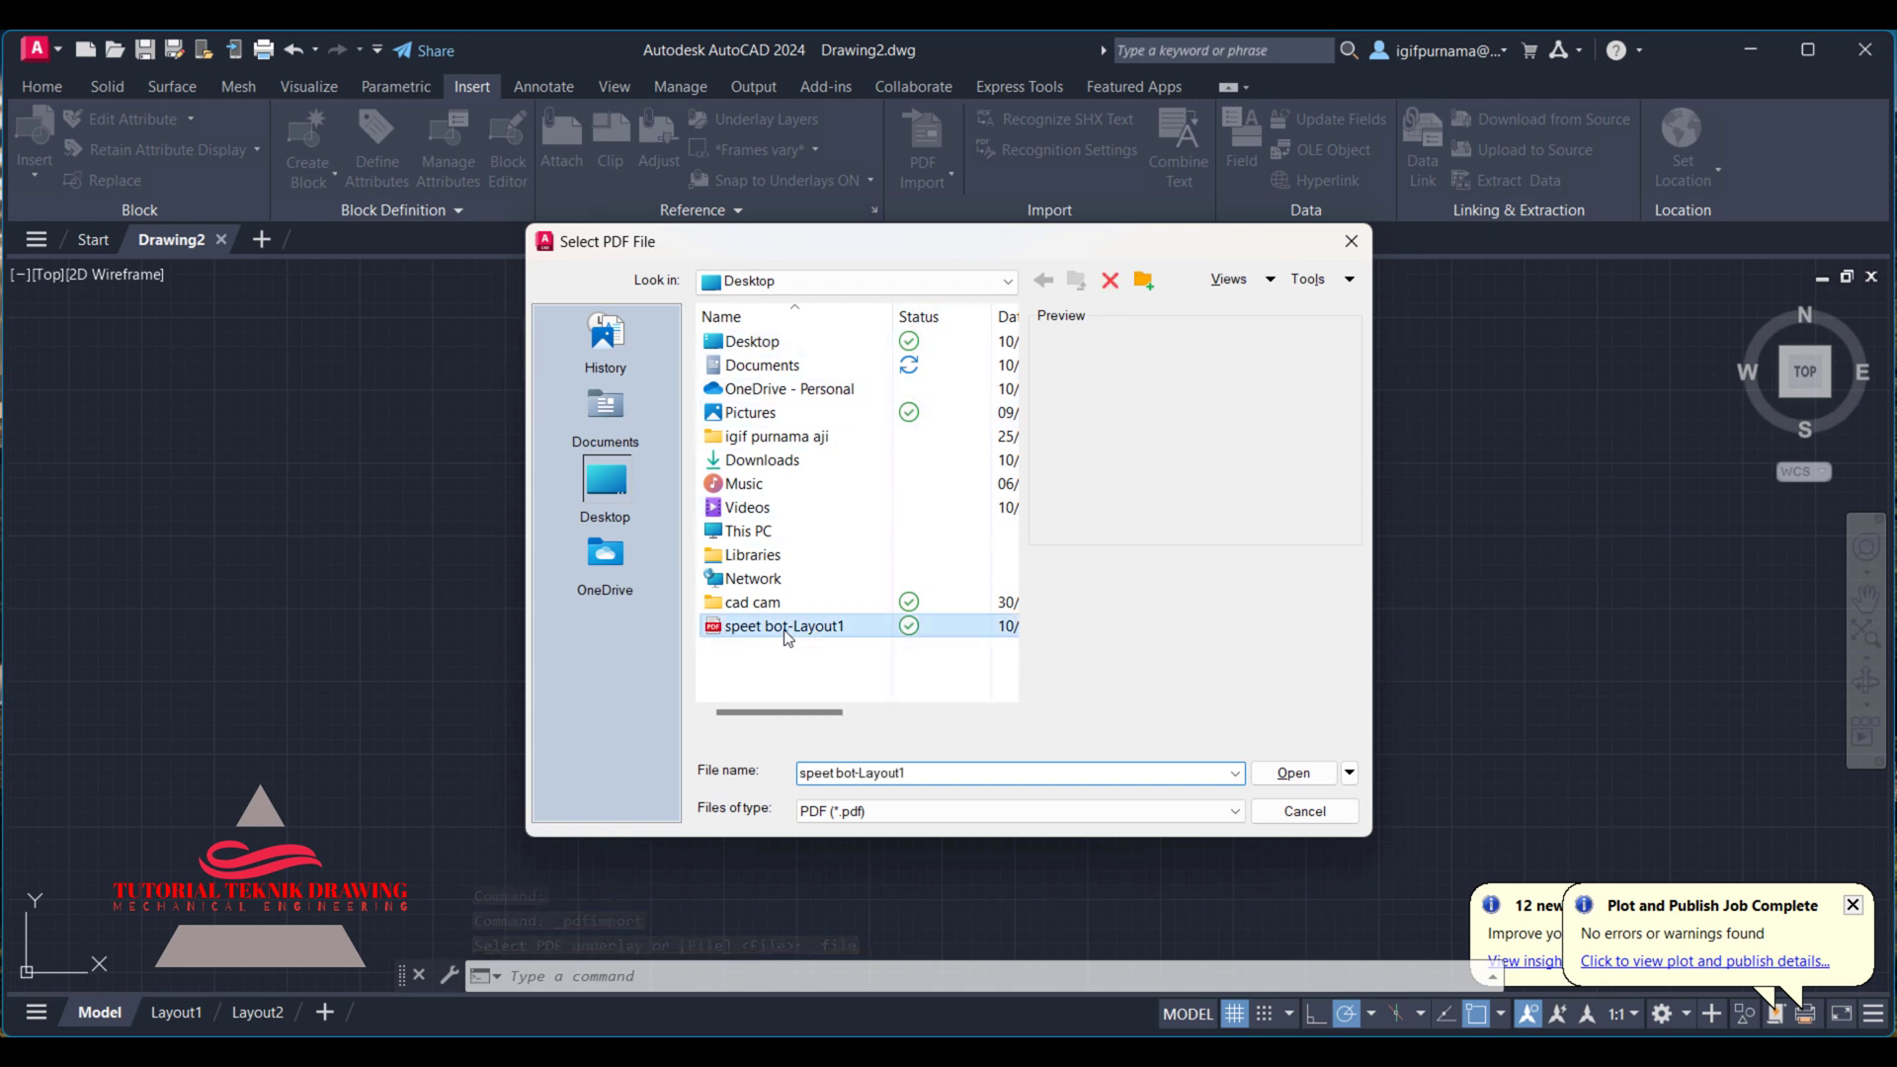
left_click(1293, 773)
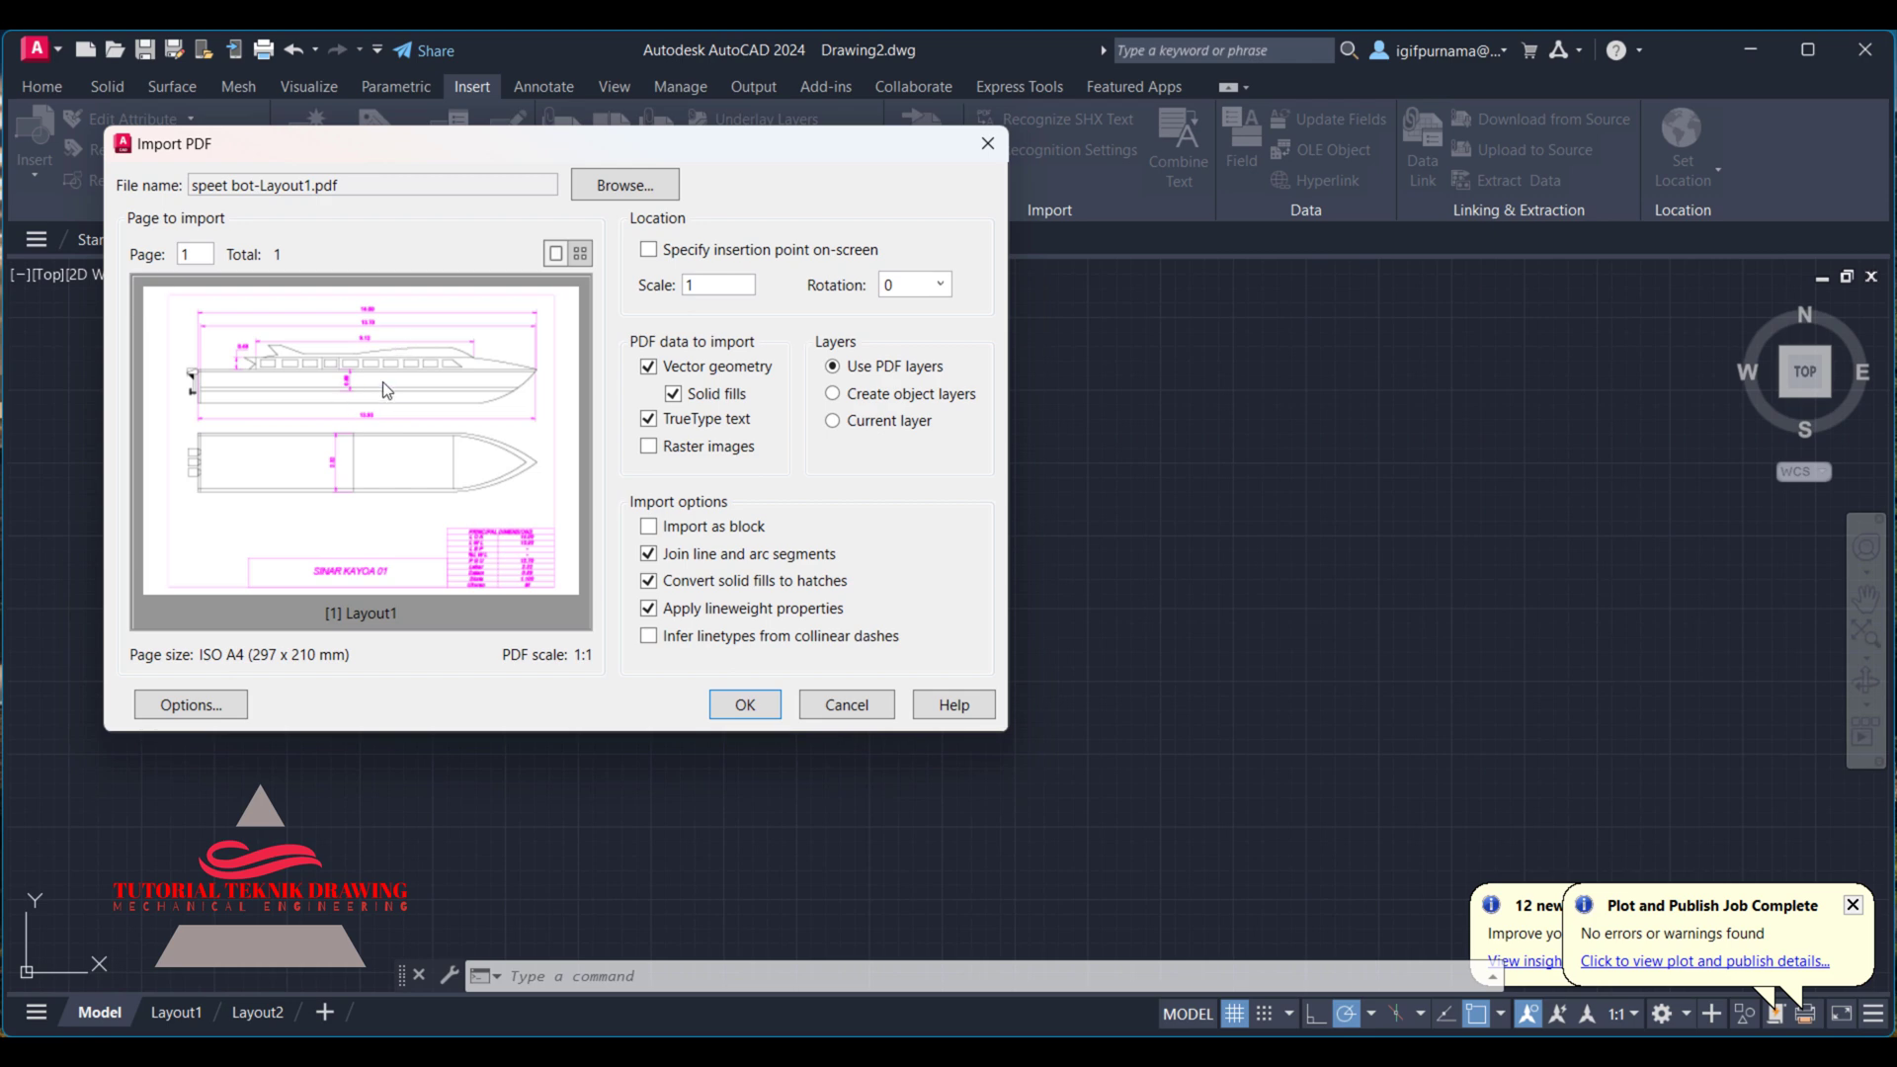
Step: Import the PDF at scale 1 with vector geometry, solid fills and TrueType text
left_click(745, 705)
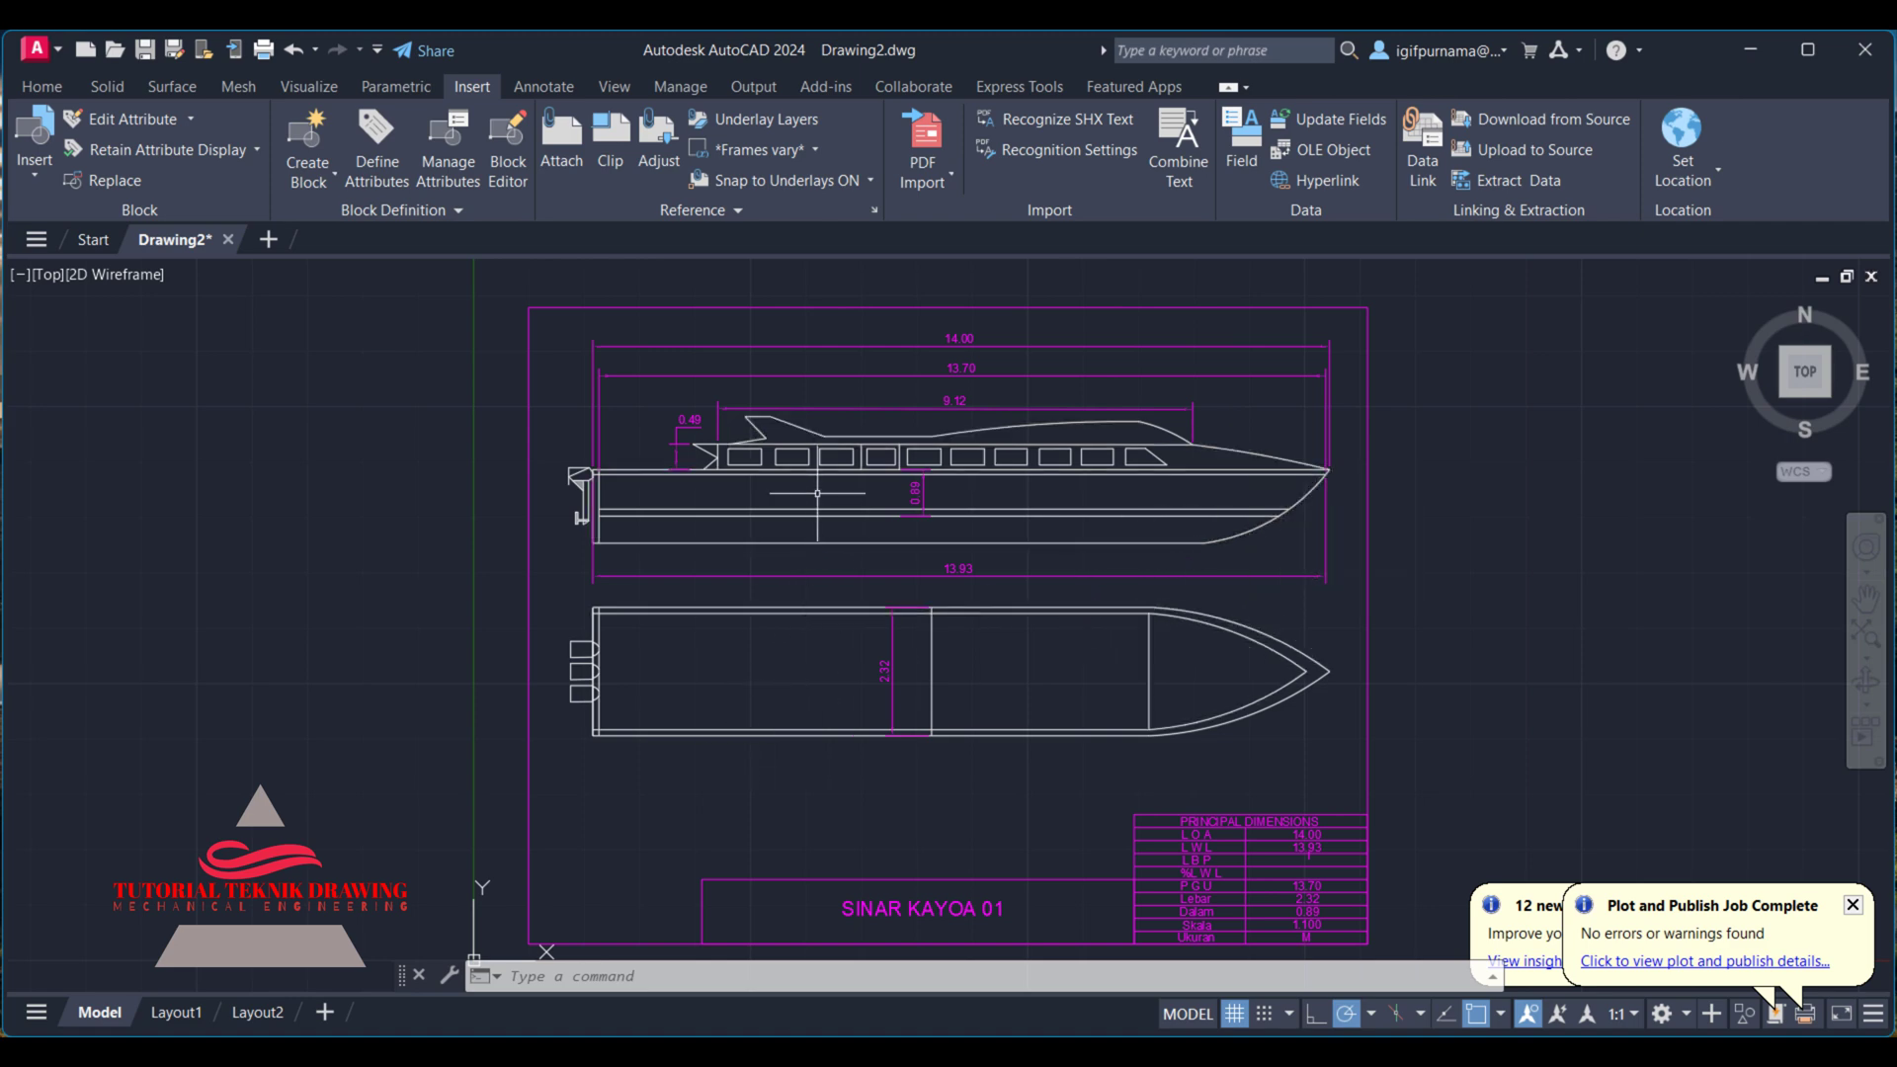
left_click(77, 87)
Step: Add a vertical 23.19 dimension on the plan-view hull's left end, placed to its left
left_click(203, 86)
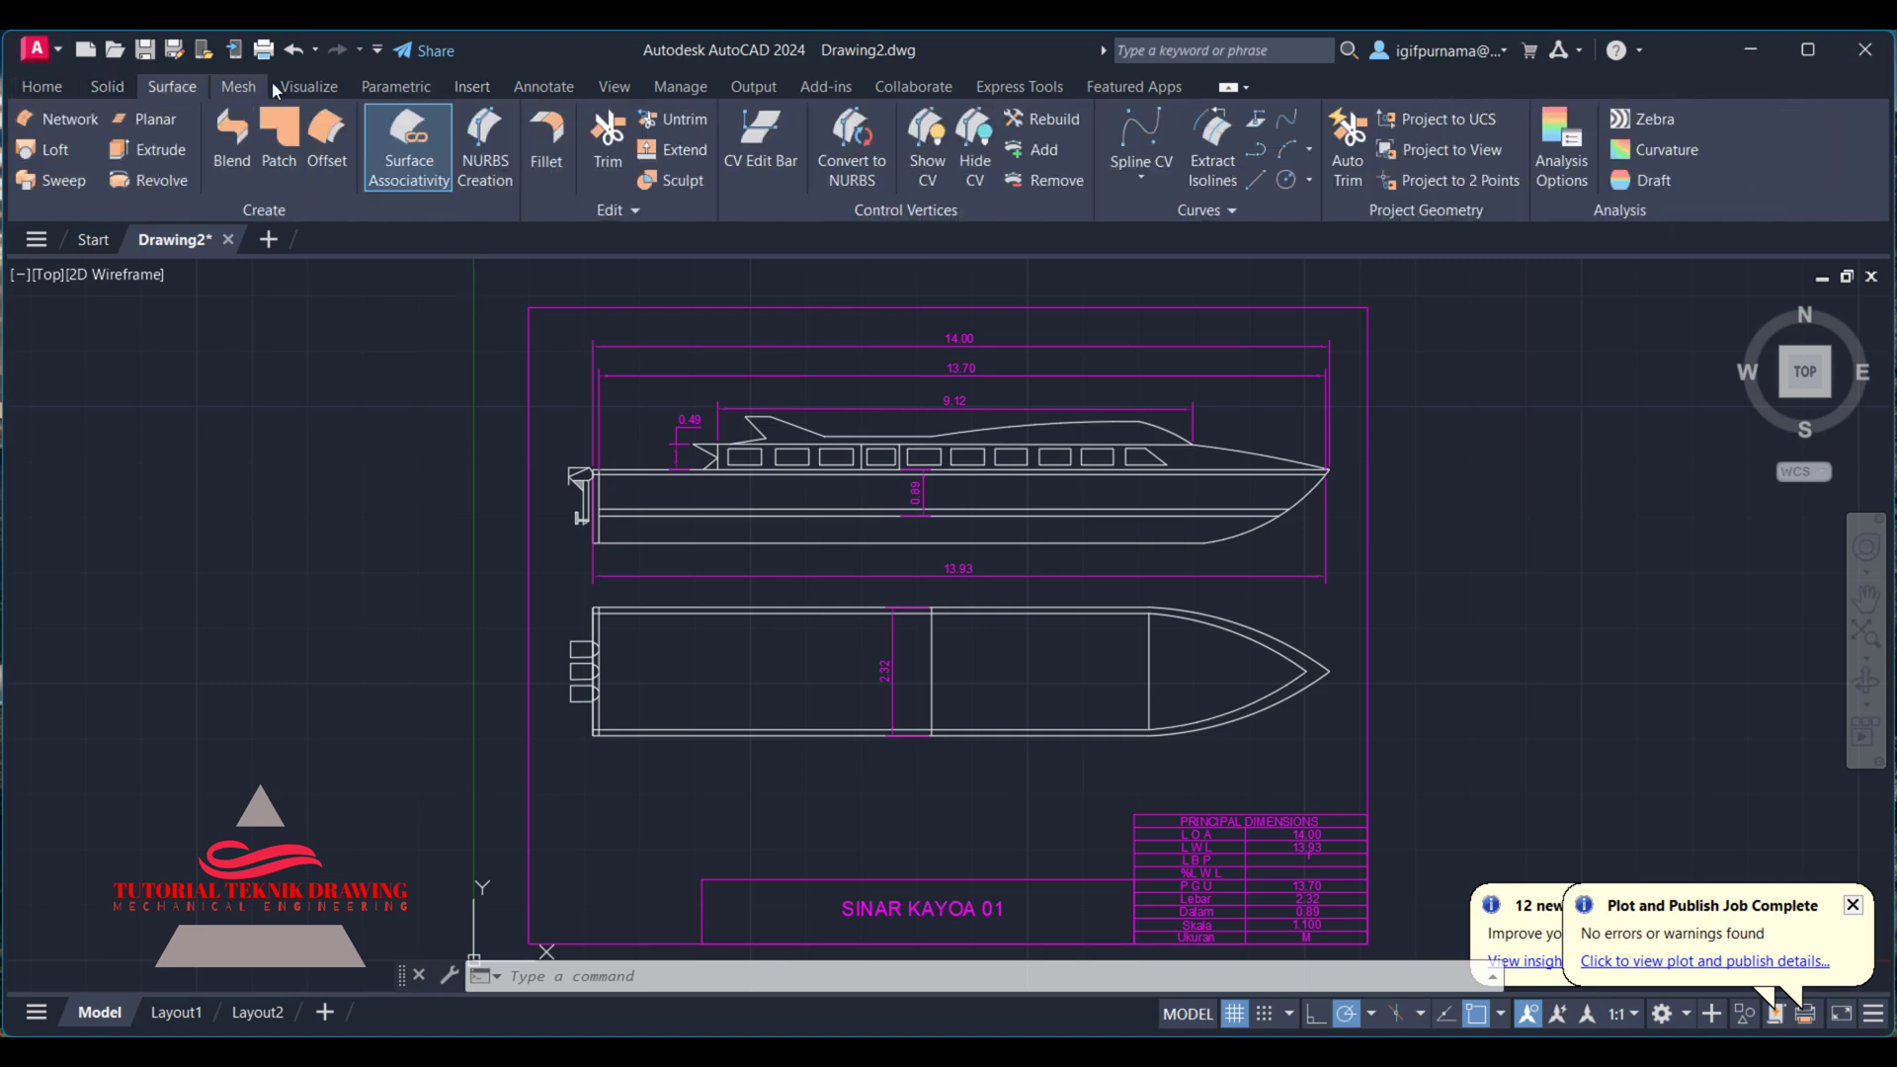
left_click(543, 86)
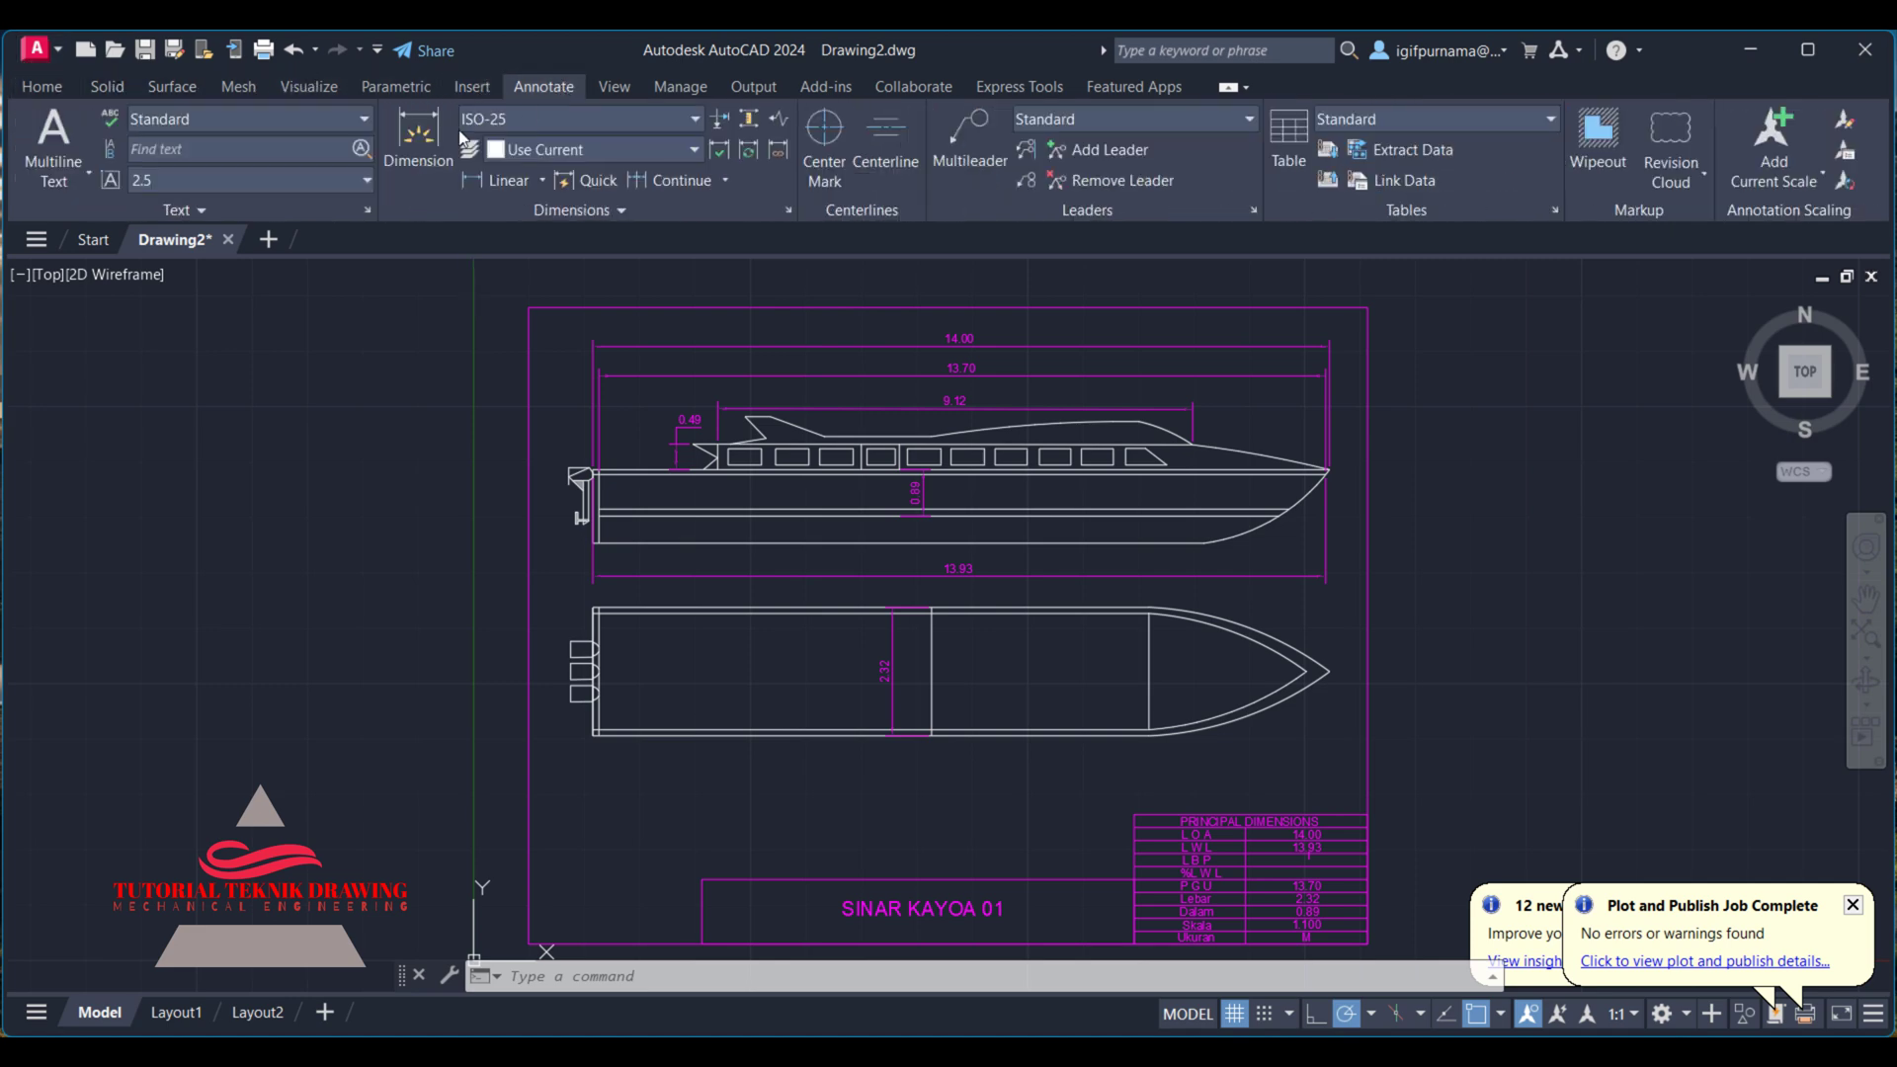
left_click(427, 126)
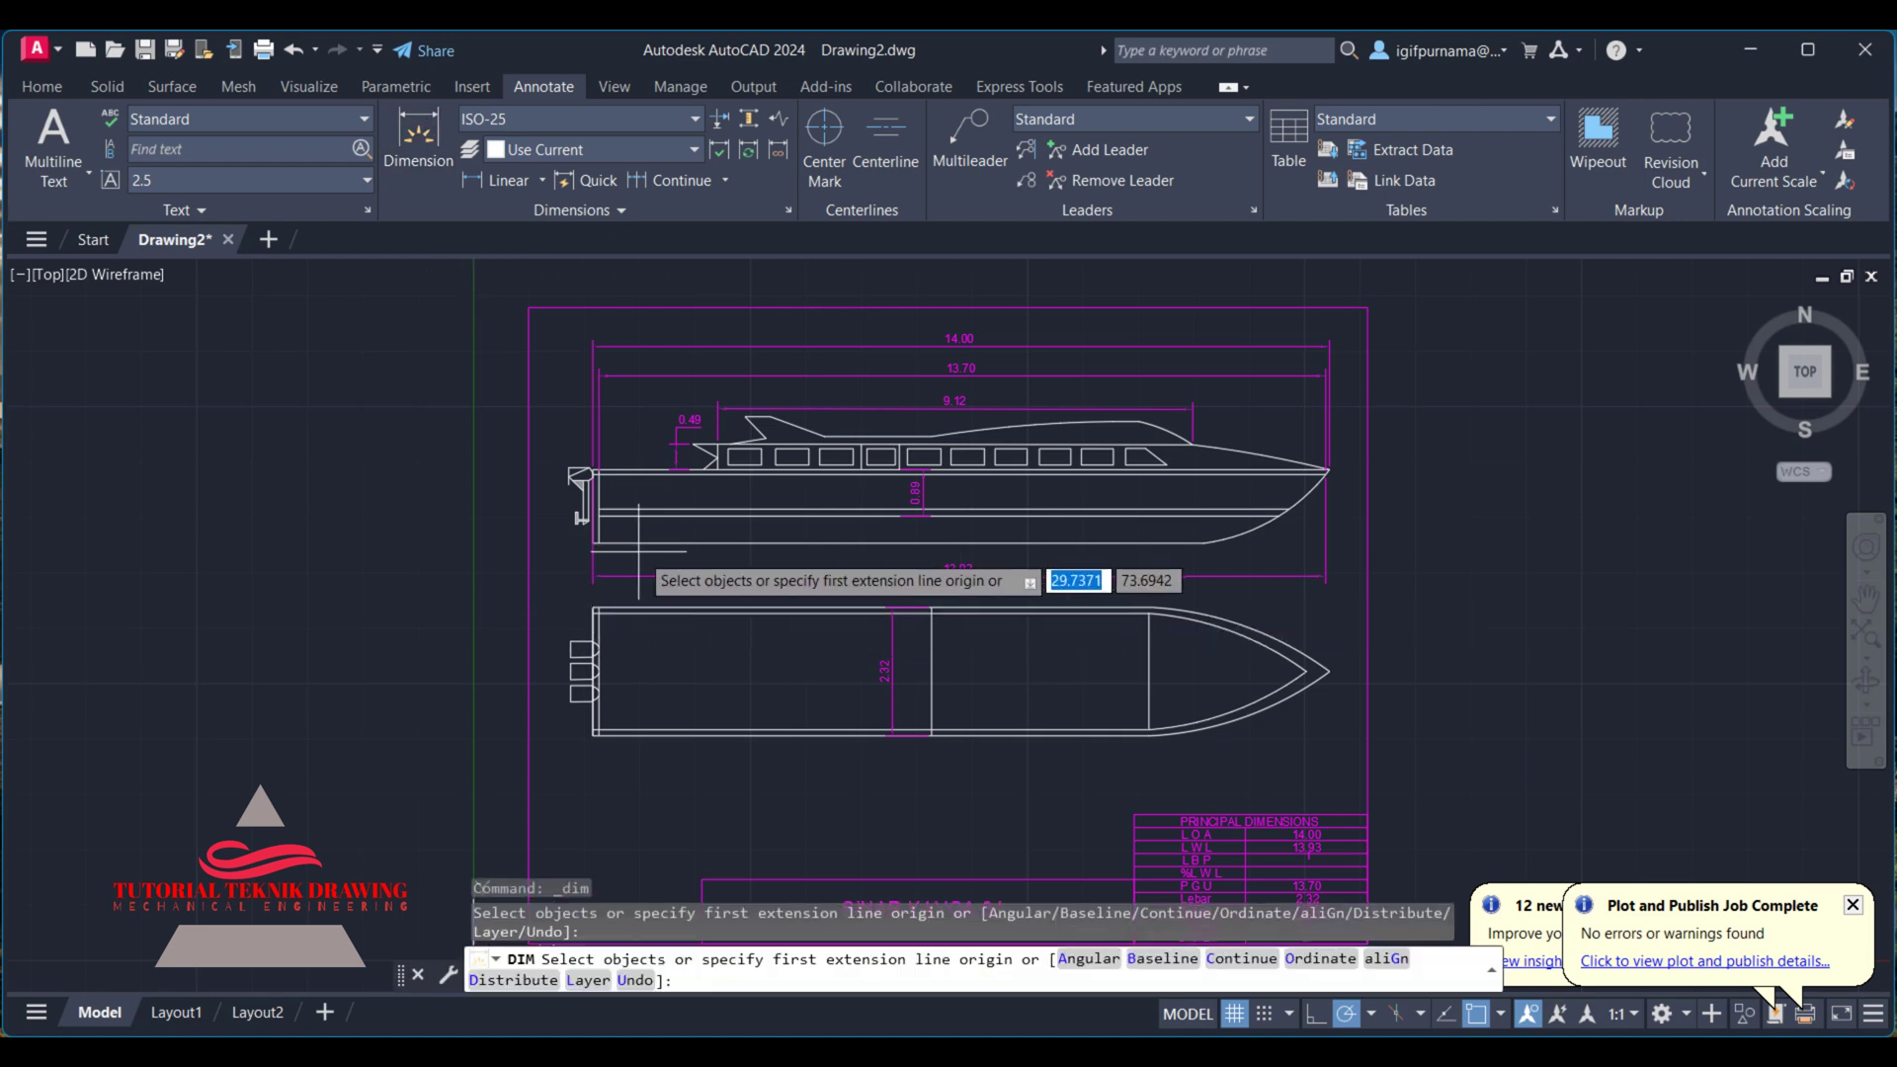
left_click(593, 608)
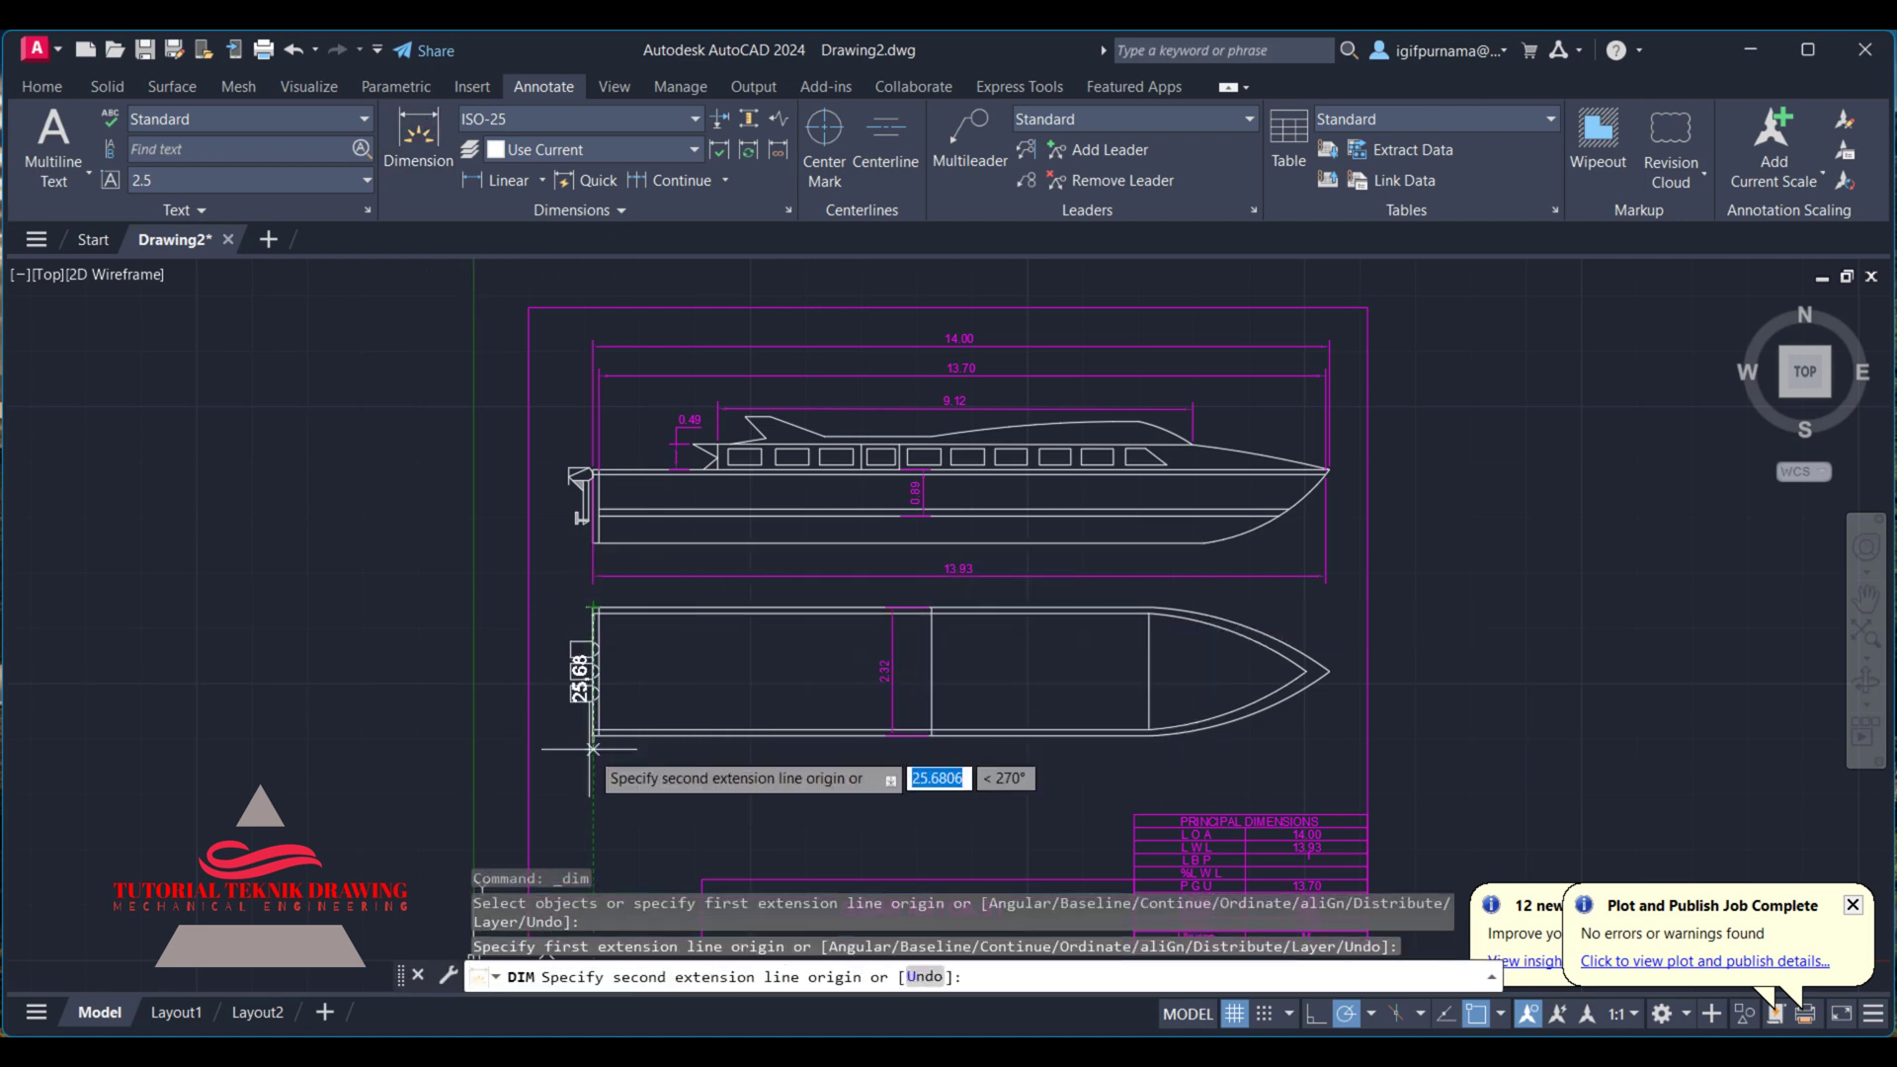
left_click(593, 735)
left_click(420, 711)
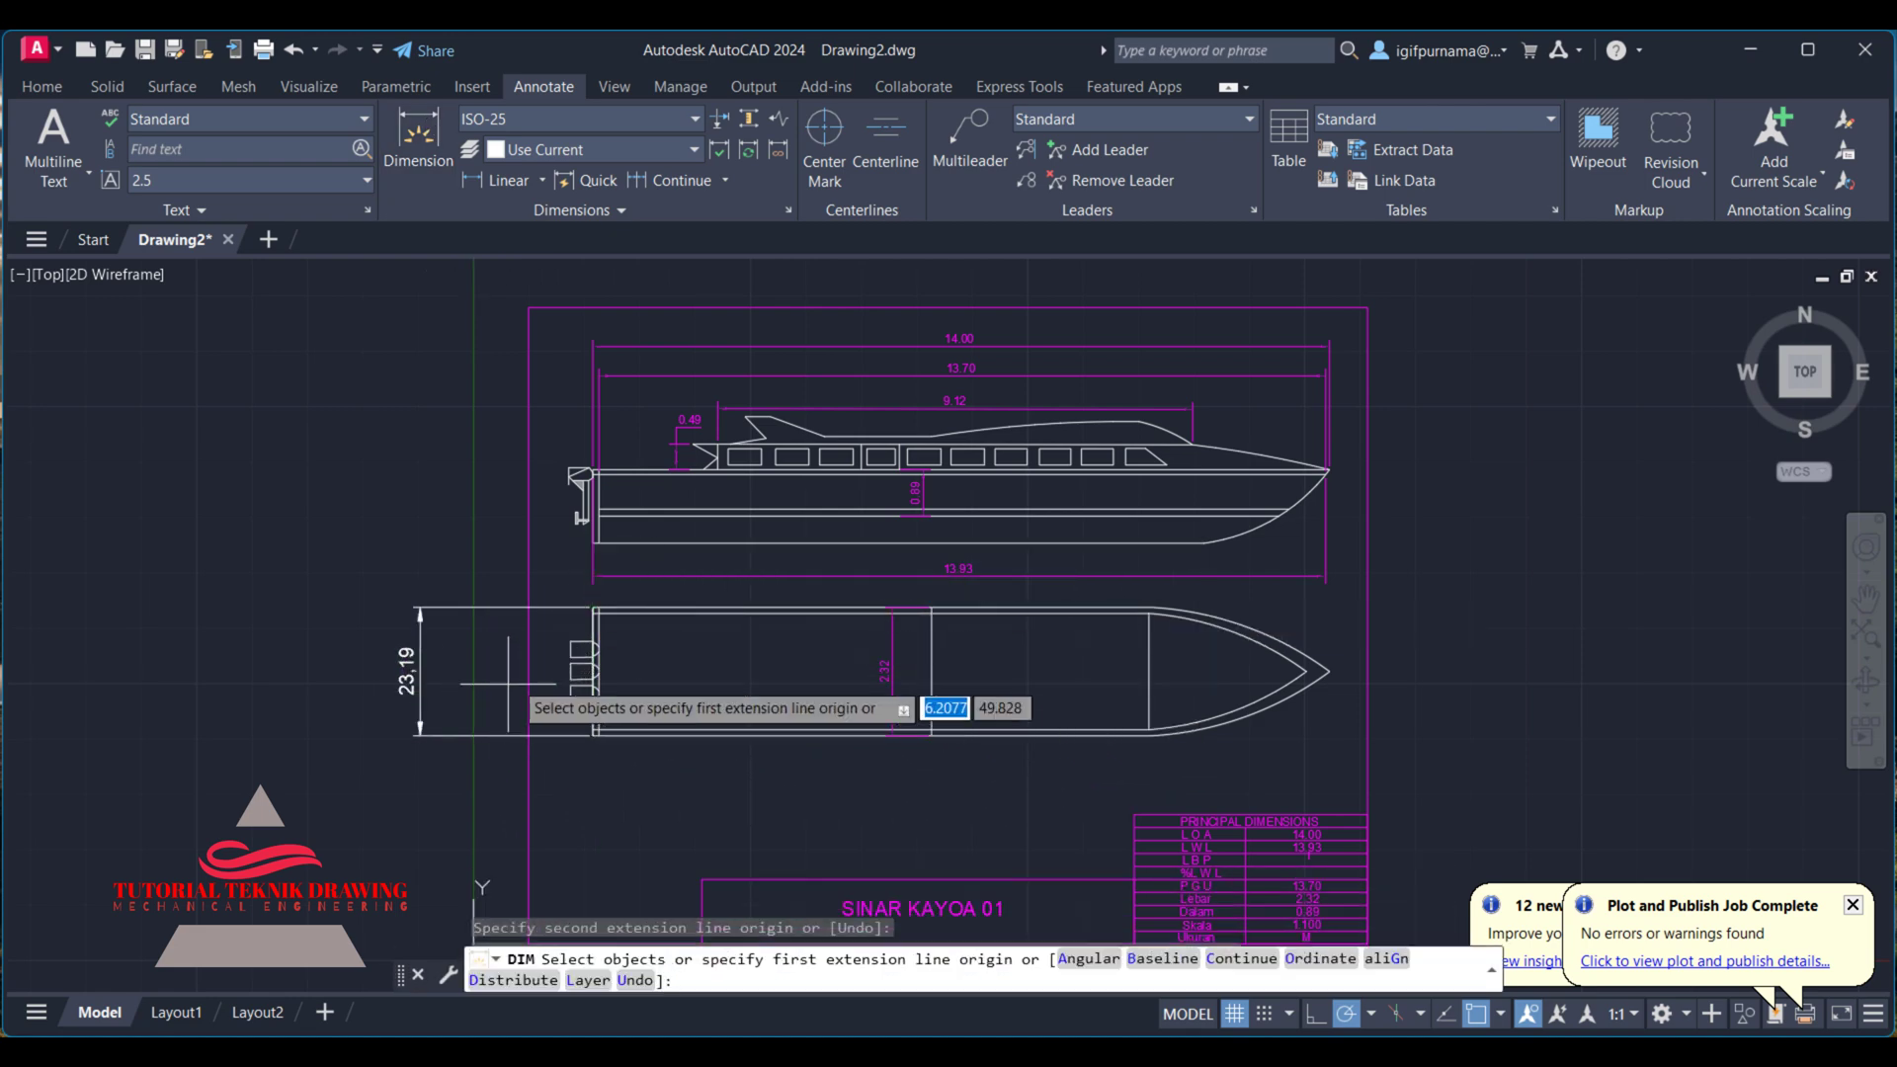
right_click(443, 463)
left_click(470, 470)
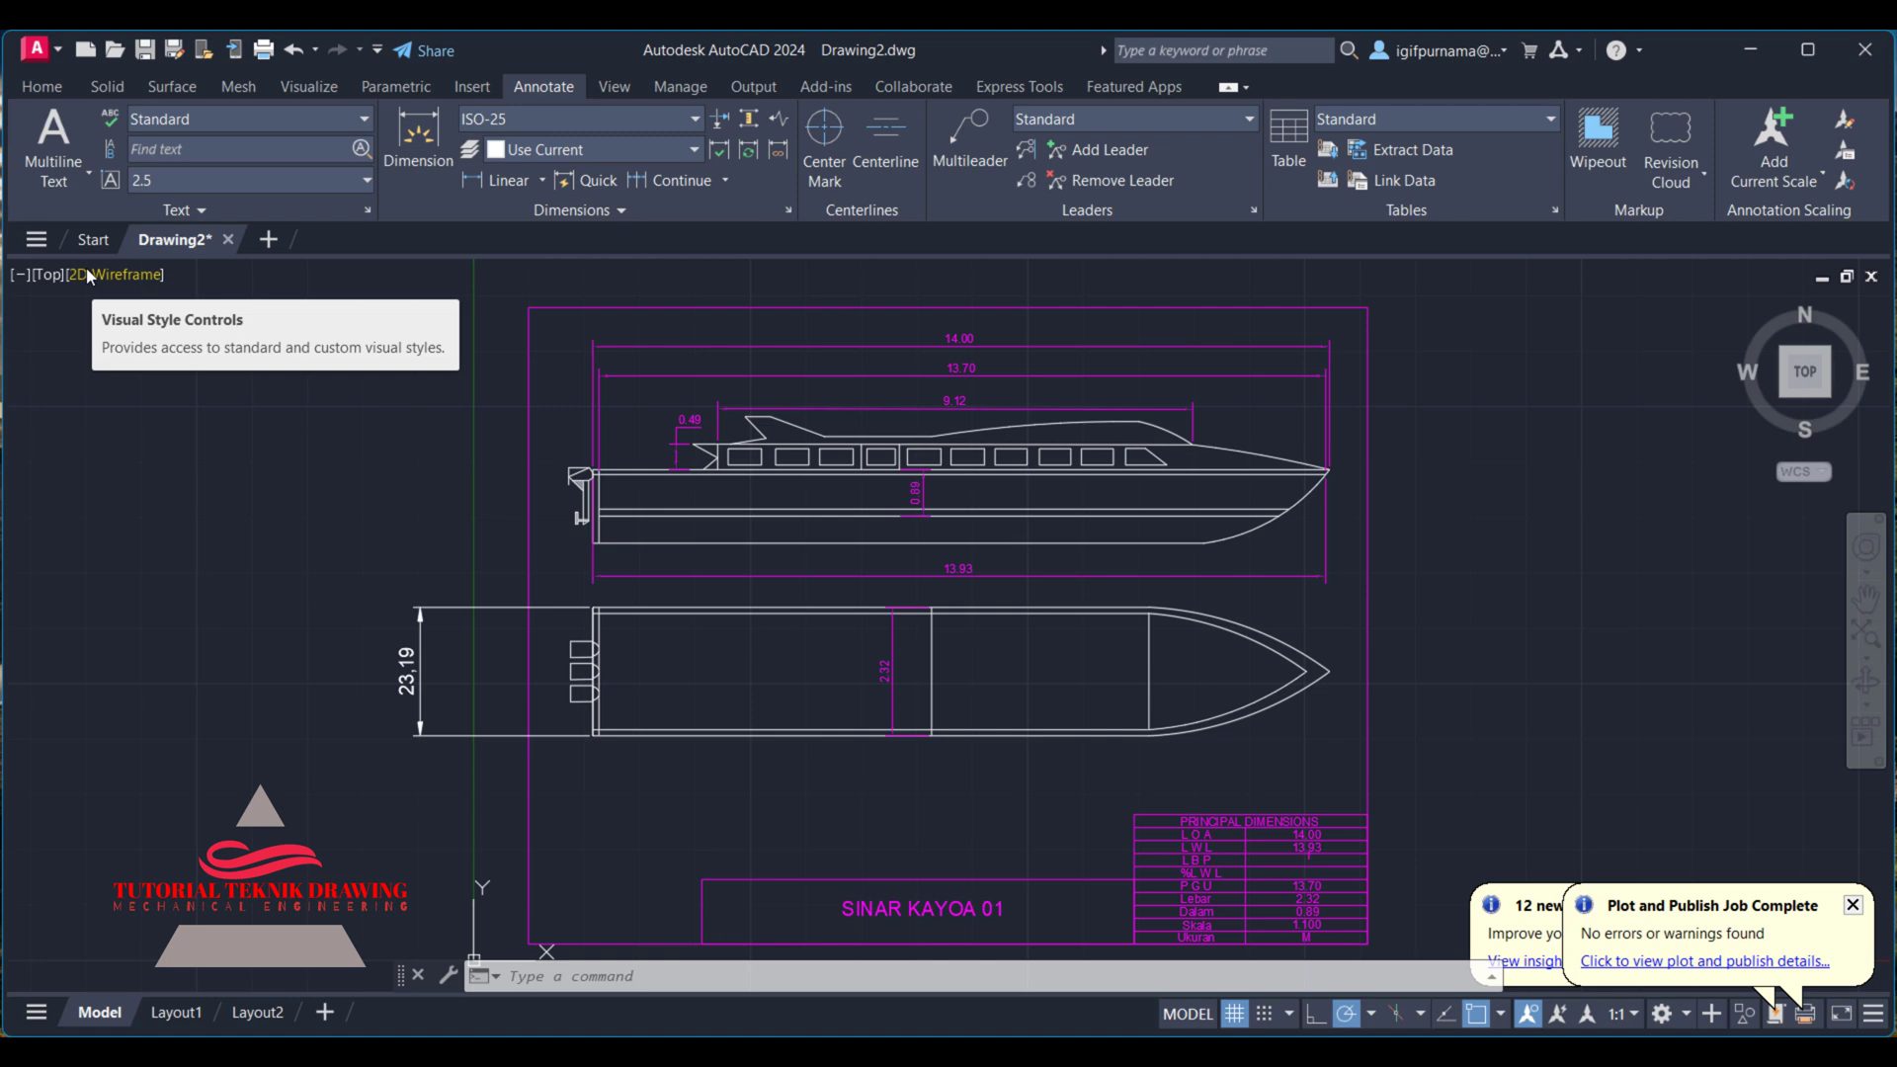
Step: Turn on Object Snap Tracking with F11
key("F11")
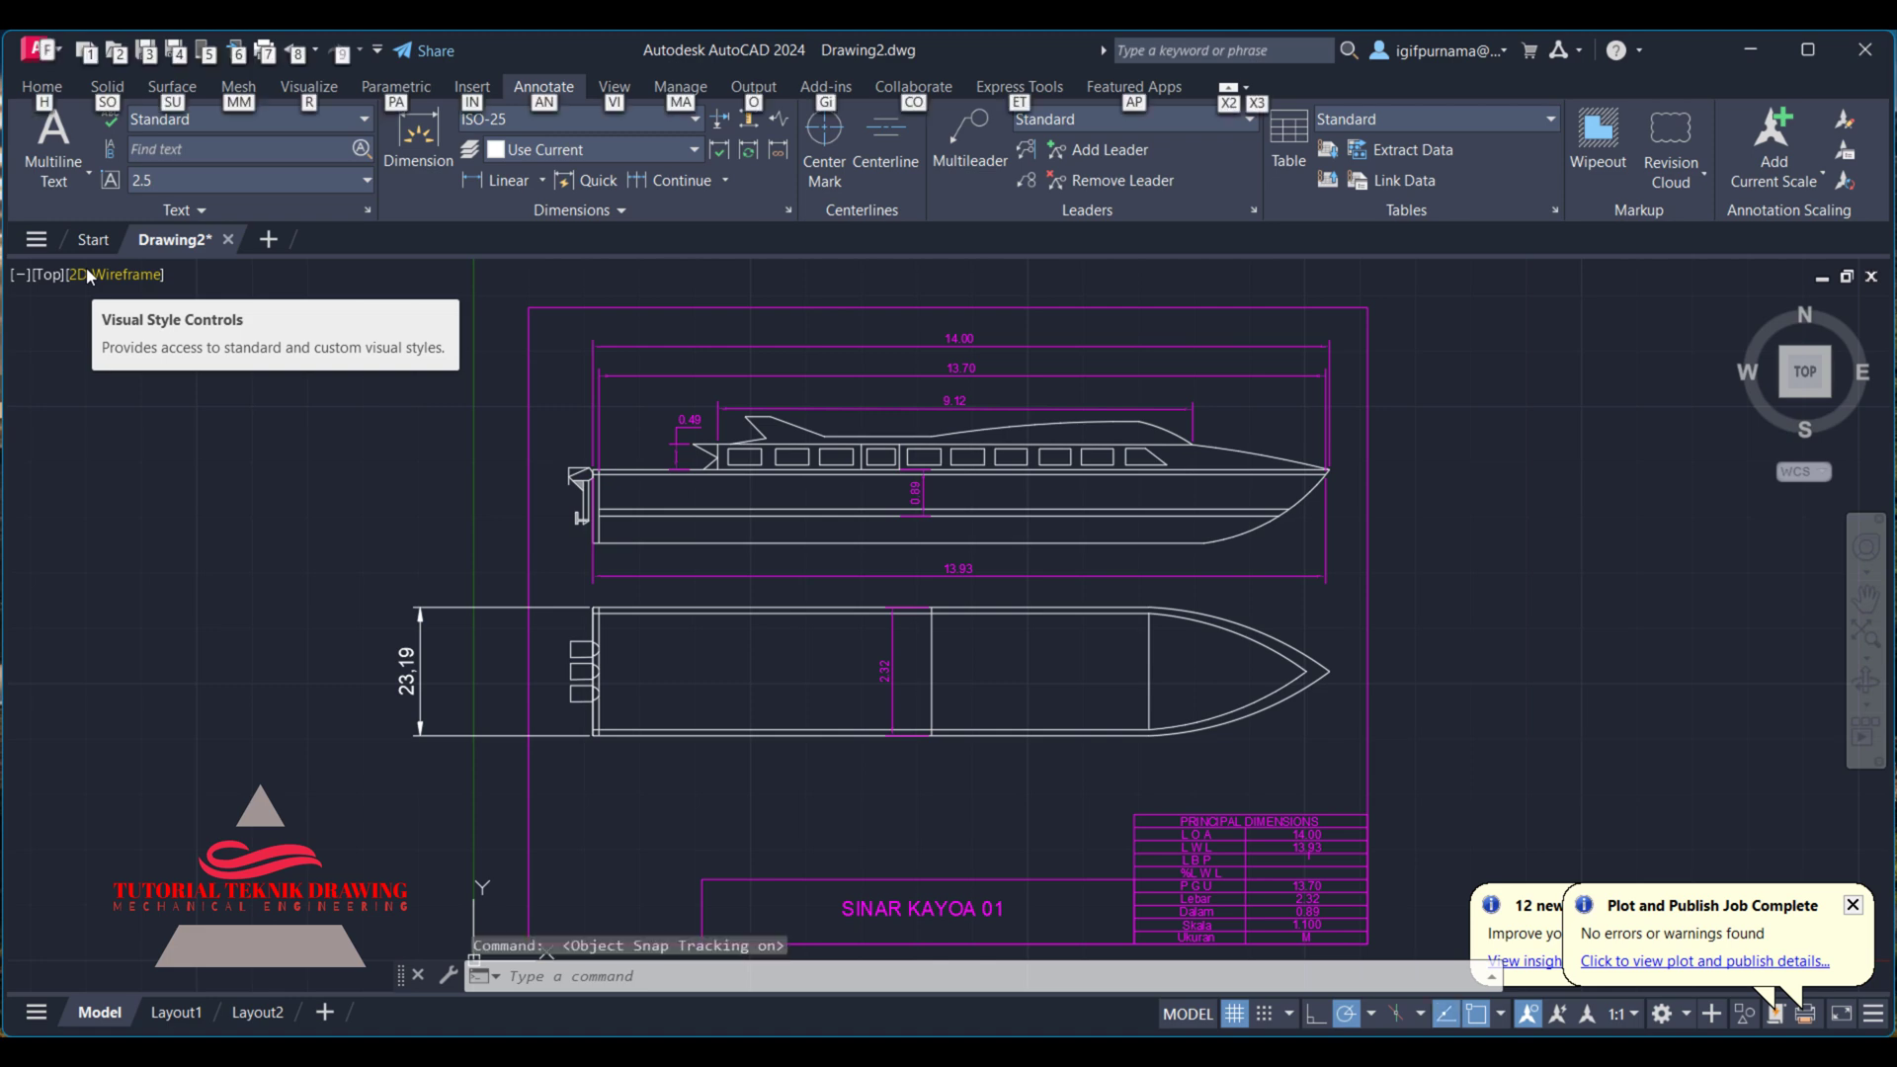